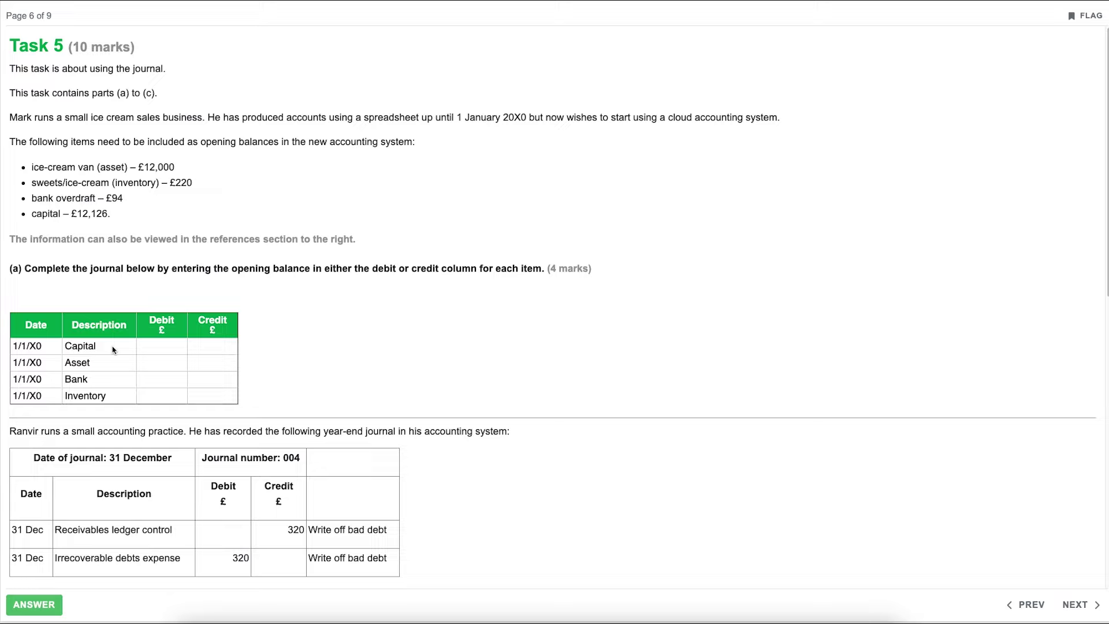
In the opening balances journal for part (a), enter Capital as a 12,126 credit and Asset as a 12,000 debit.
left_click(211, 353)
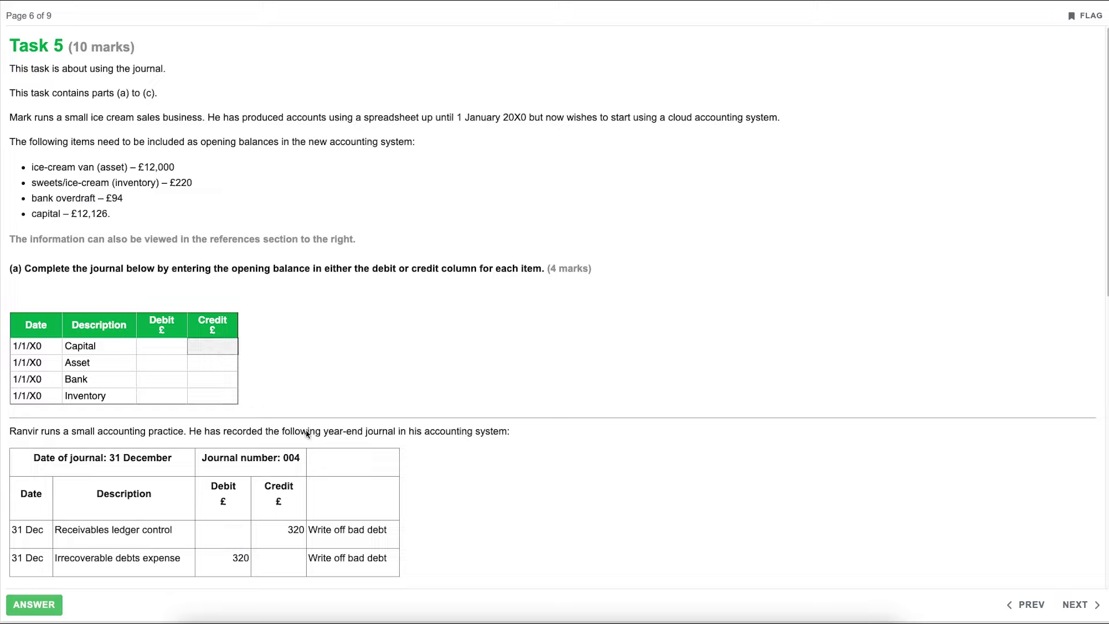
type("12,126")
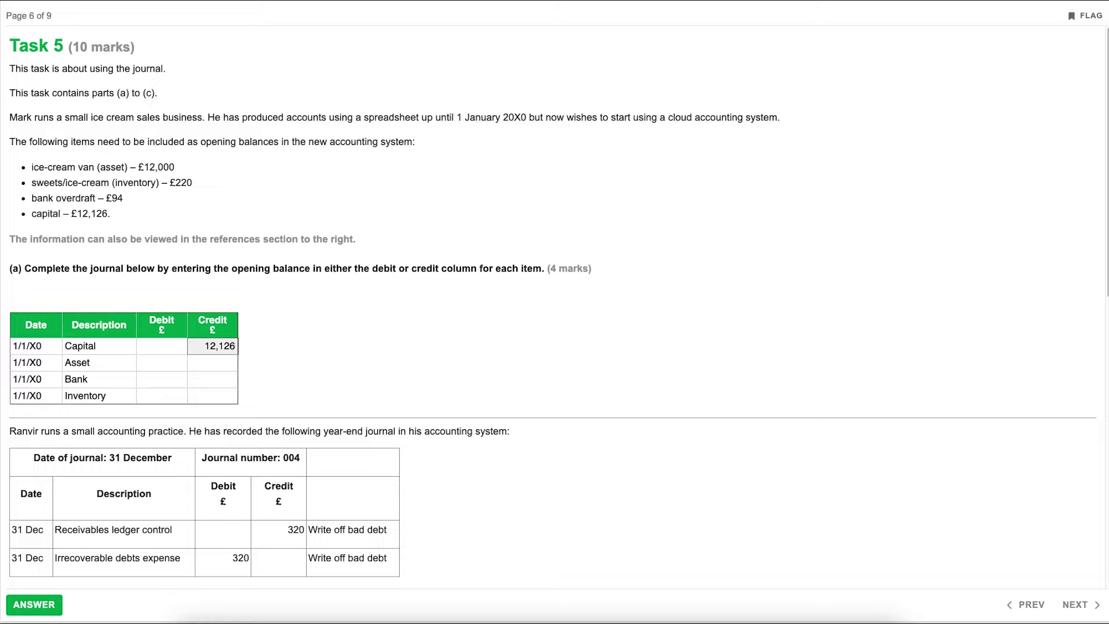
left_click(173, 369)
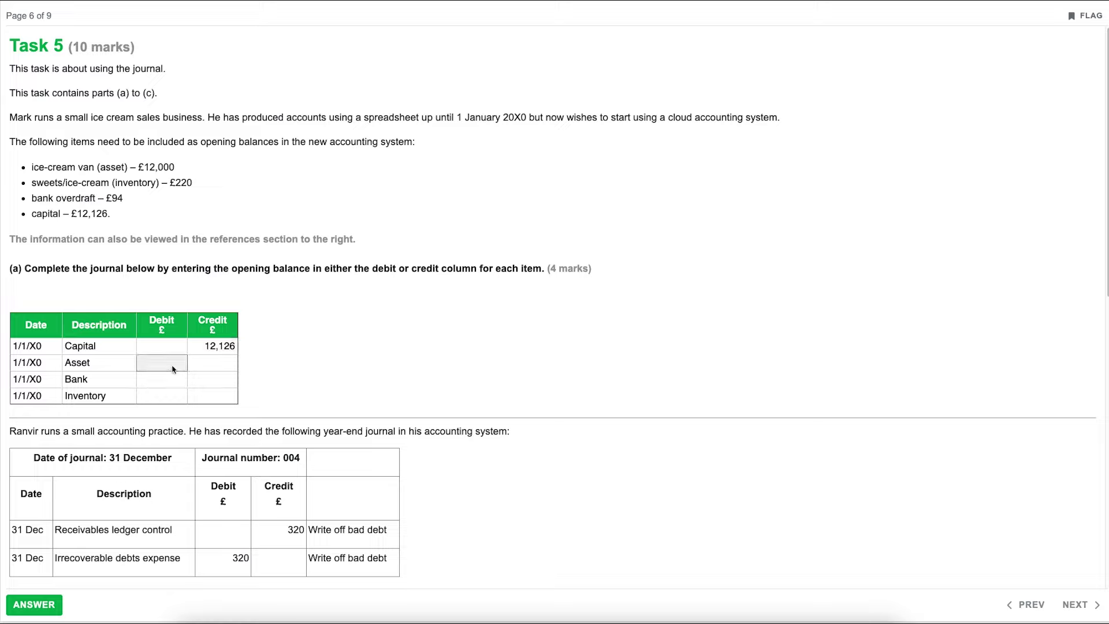
type("12,000")
key("Tab")
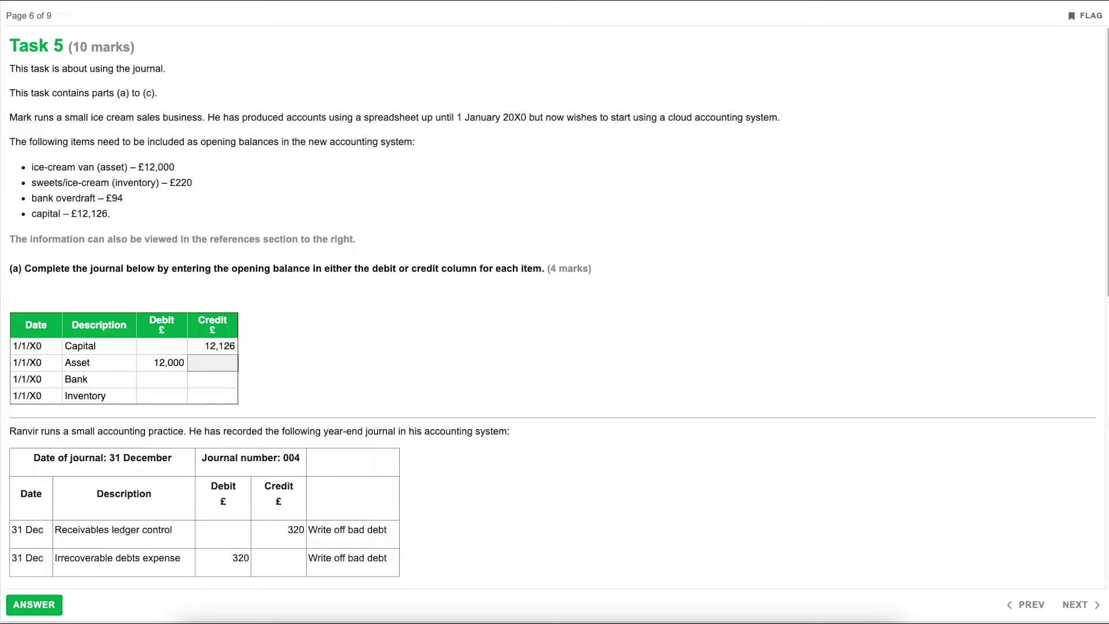
Enter Bank as a 94 credit and Inventory as a 220 debit in the opening balances journal.
left_click(197, 385)
type("94")
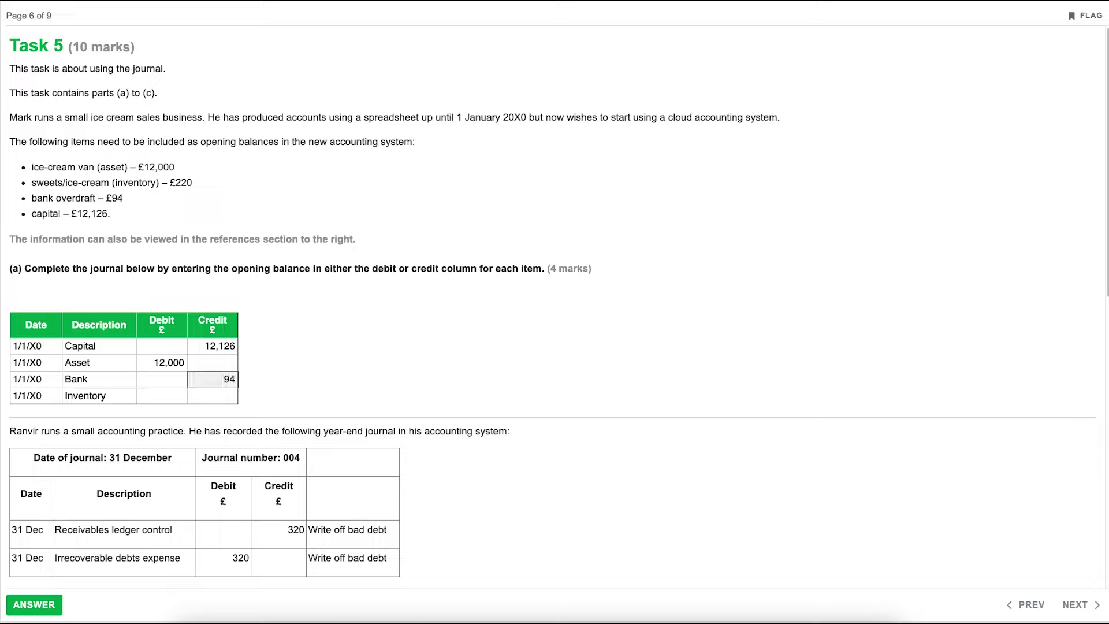
left_click(145, 395)
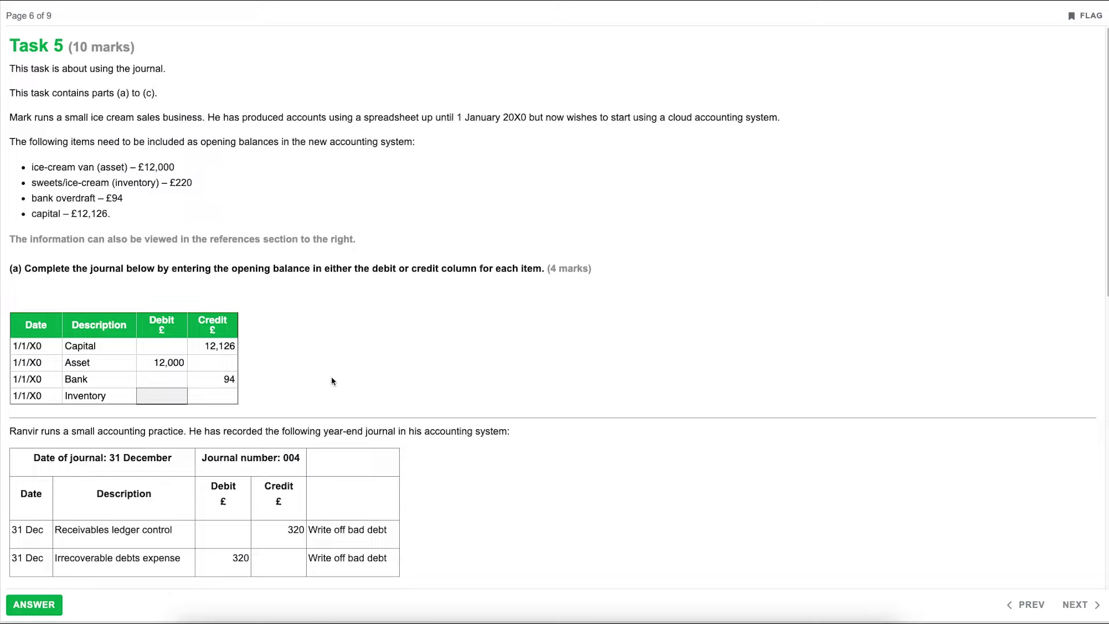
type("220")
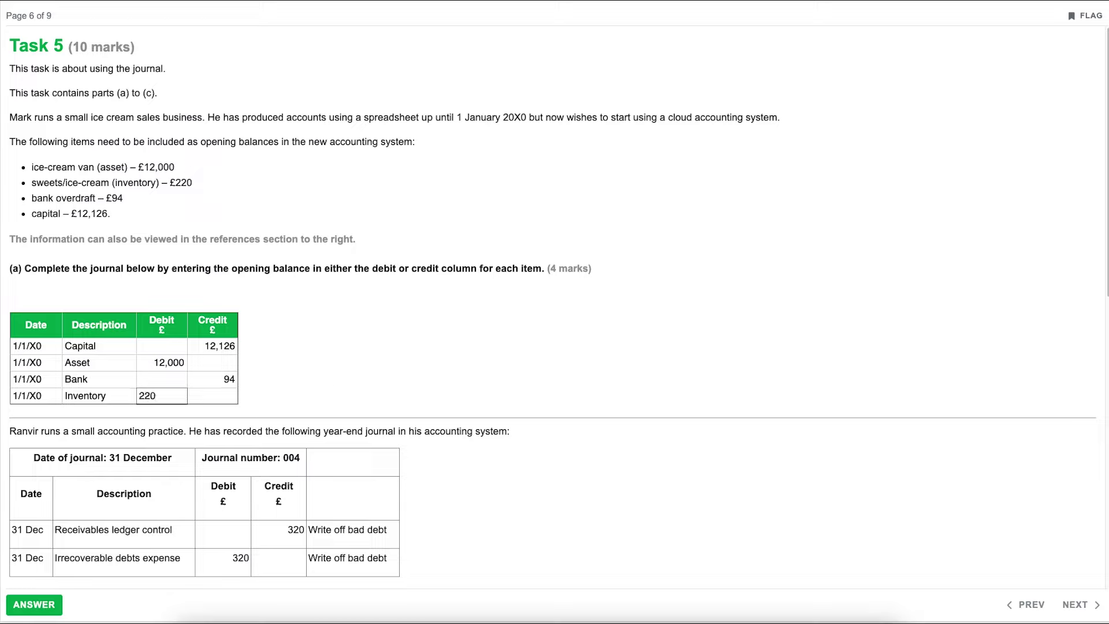
key("Tab")
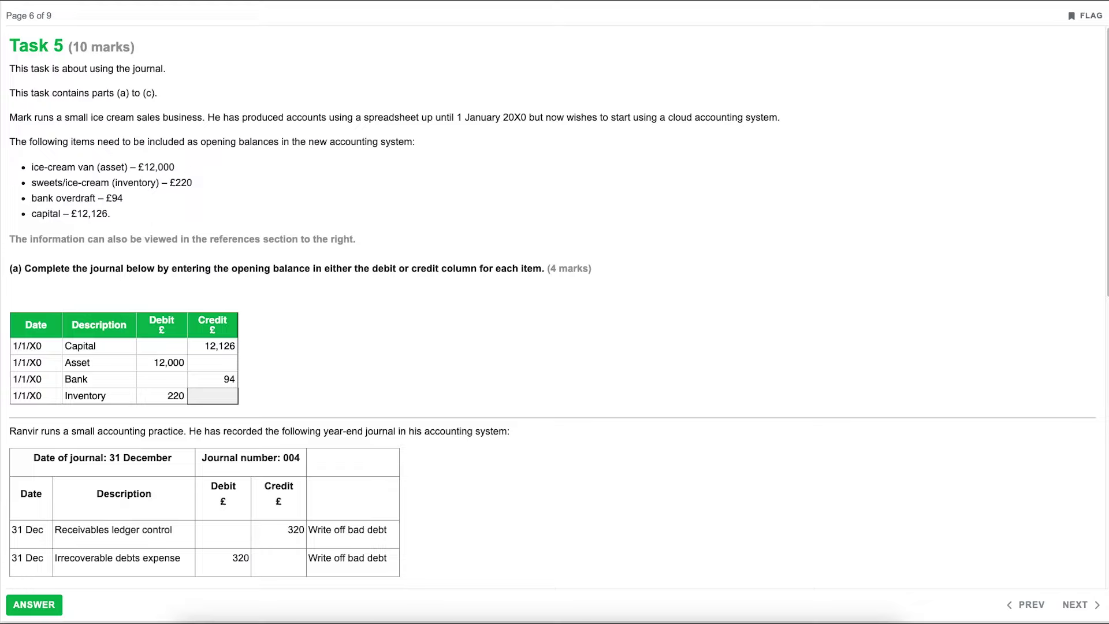
left_click(389, 370)
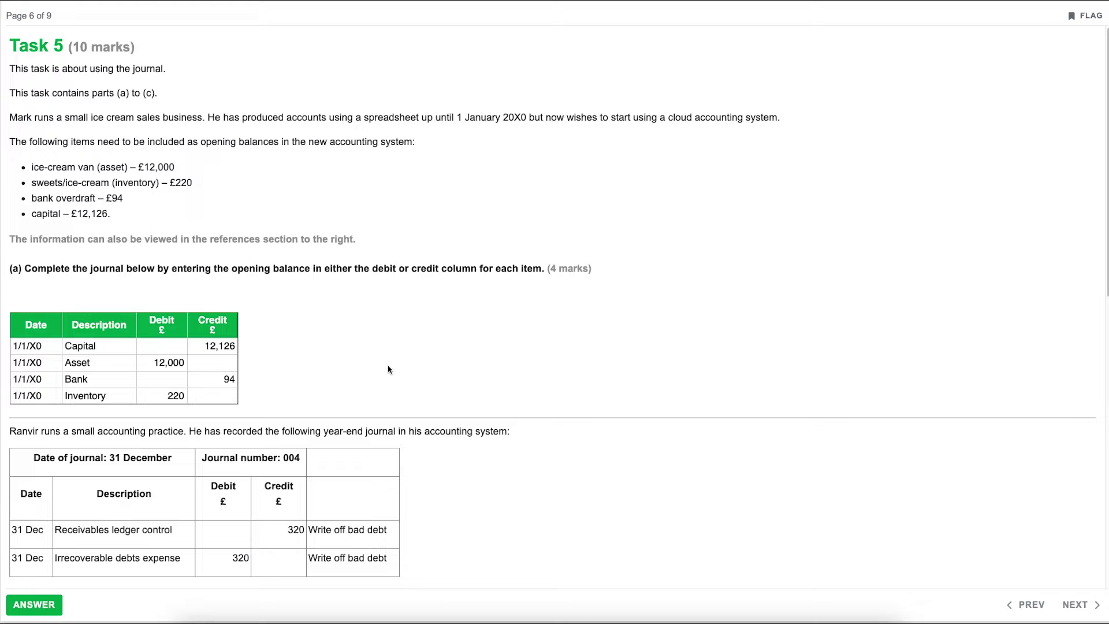
Answer part (b) with 1,047 as the revised balance carried down on the receivables ledger control account.
scroll(388, 370, "down", 5)
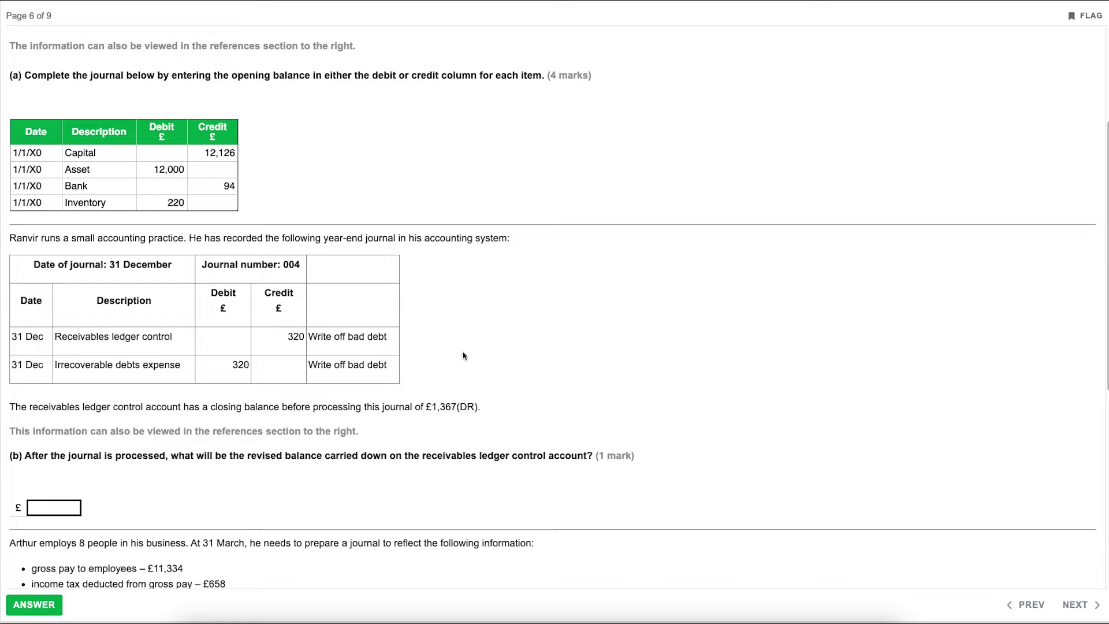
scroll(463, 356, "down", 2)
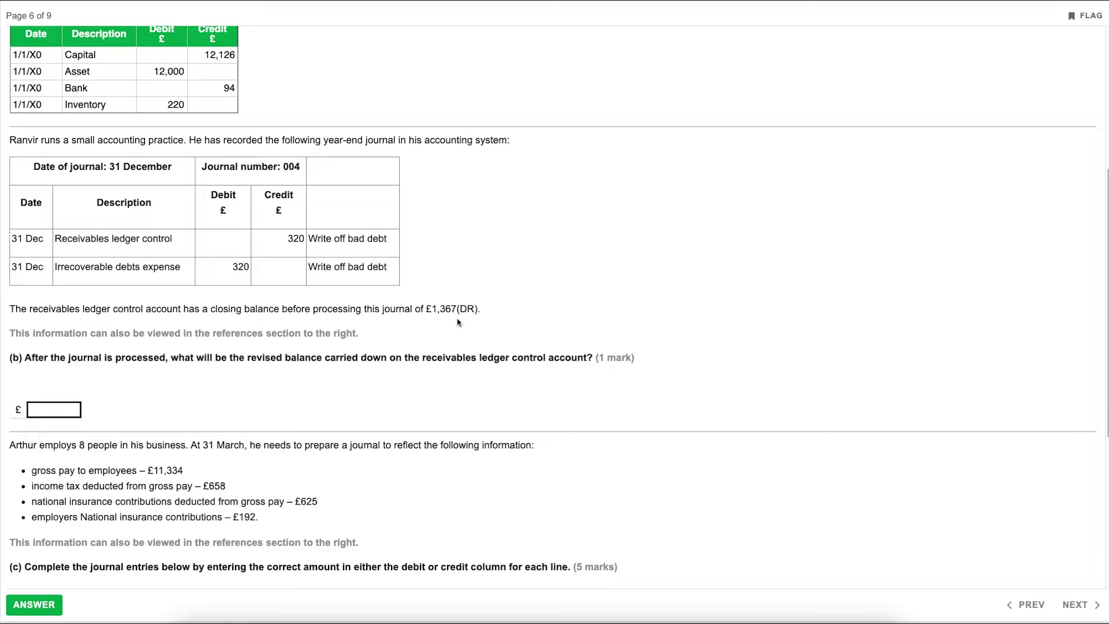
left_click(72, 413)
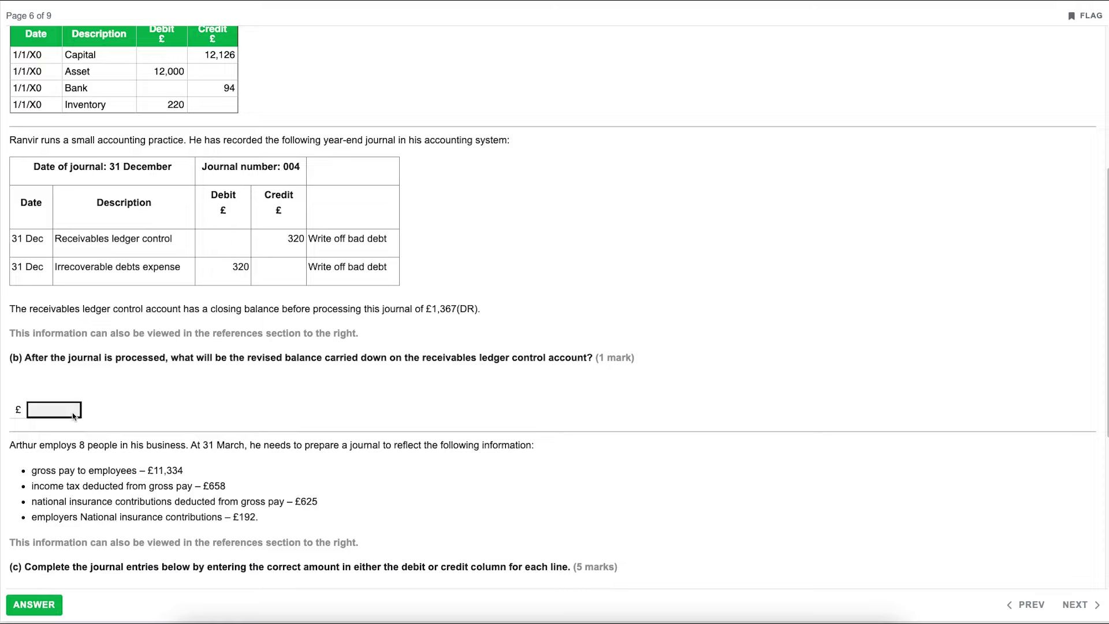
type("1,047")
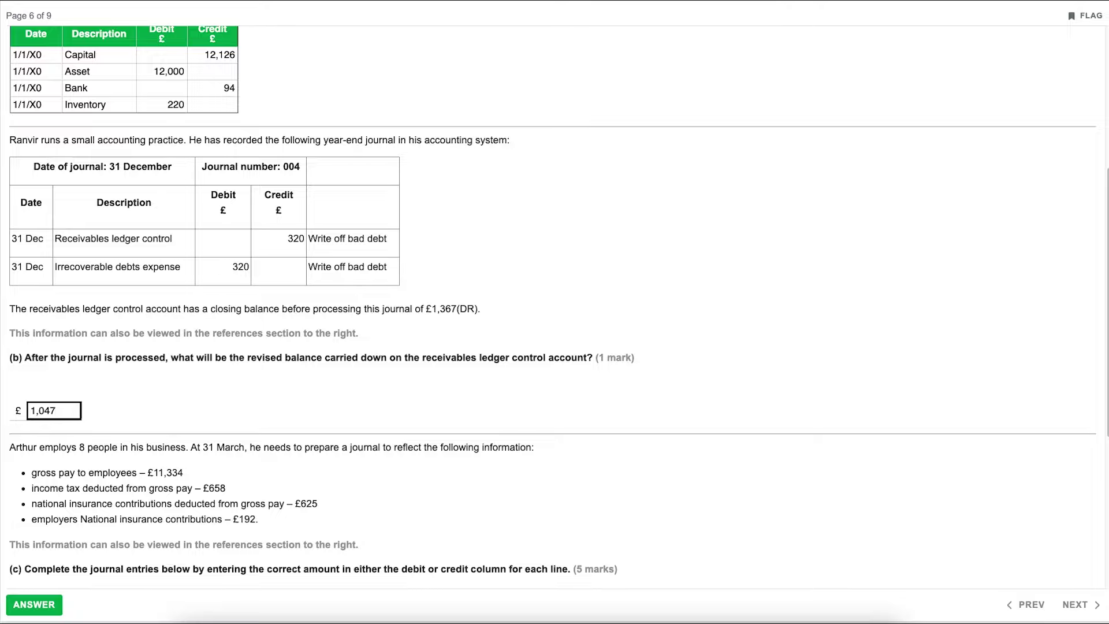
key("Tab")
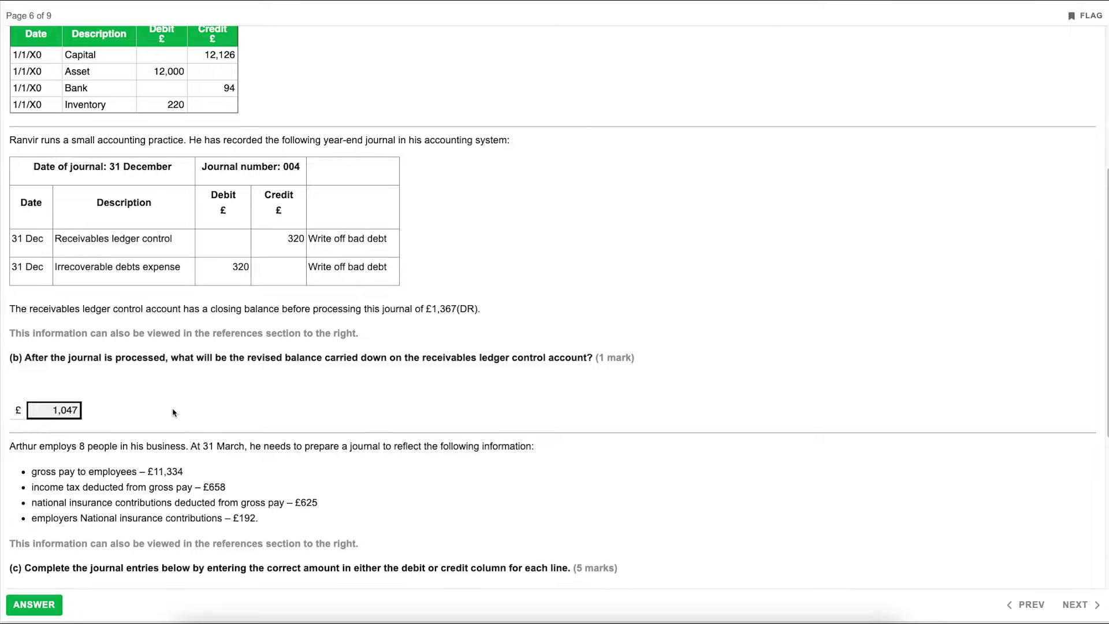
In the part (c) payroll journal, enter Gross wages as an 11,334 debit and Employer NI as a 192 debit.
scroll(171, 412, "down", 3)
scroll(364, 433, "down", 2)
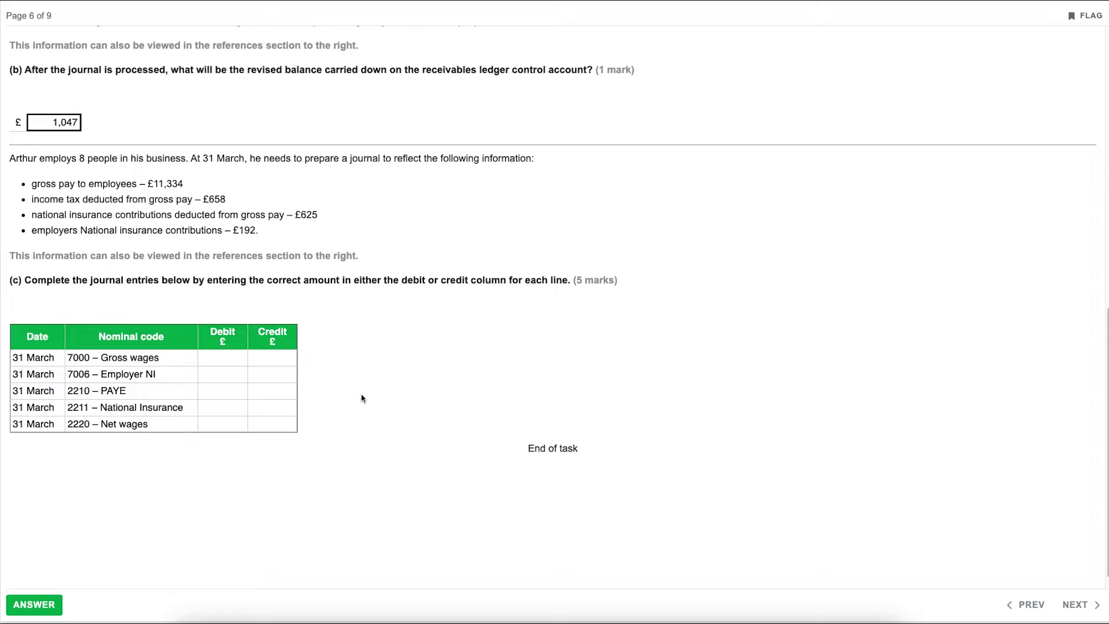
left_click(242, 356)
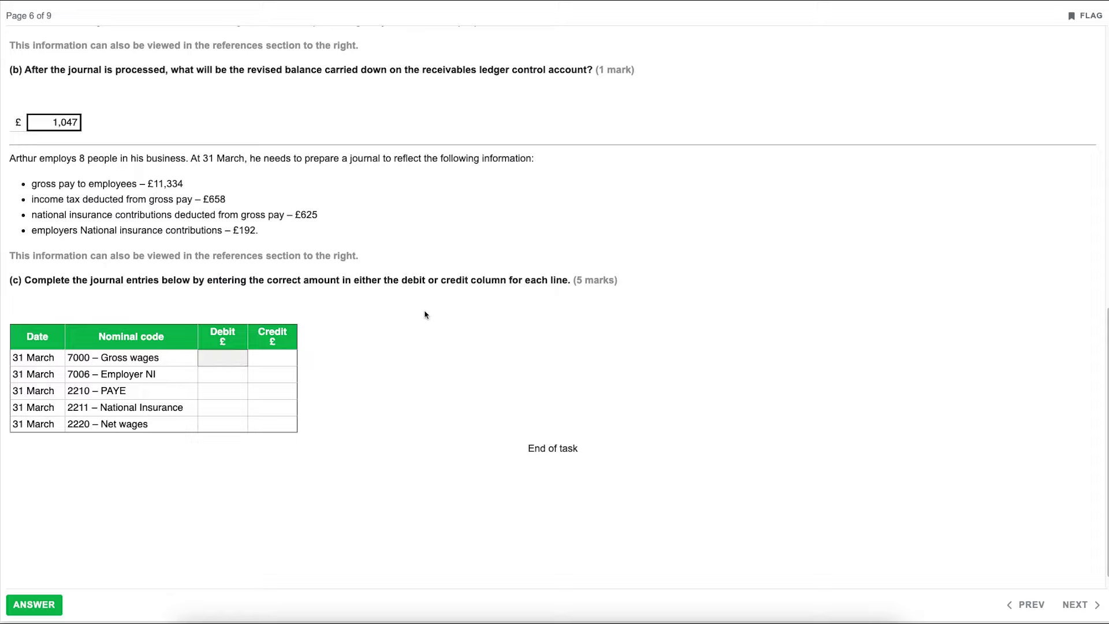
type("11,334")
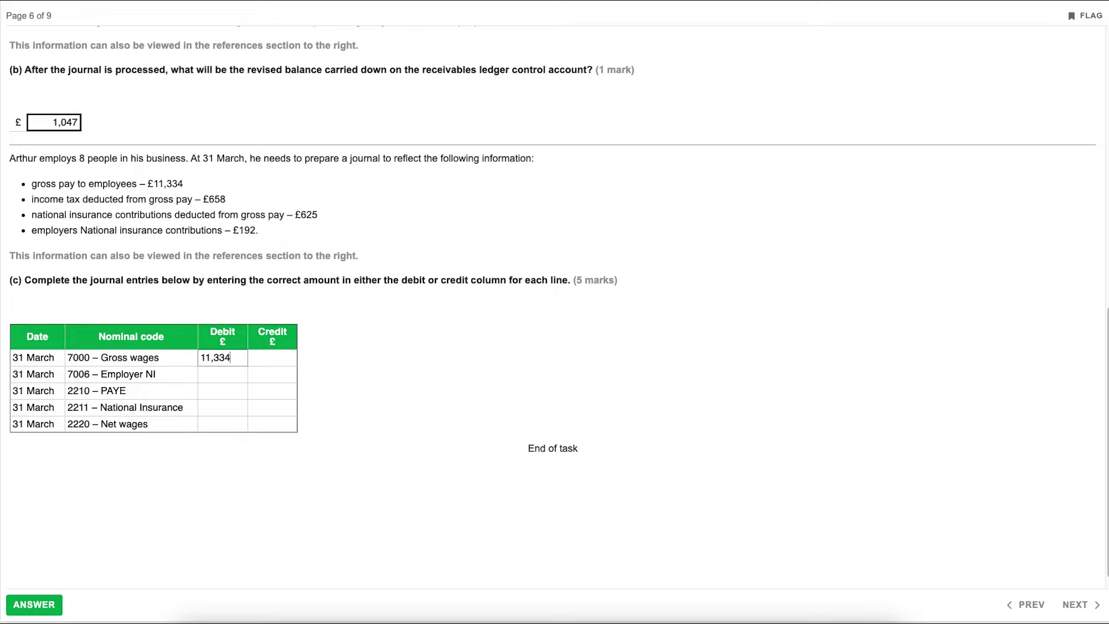
key("Tab")
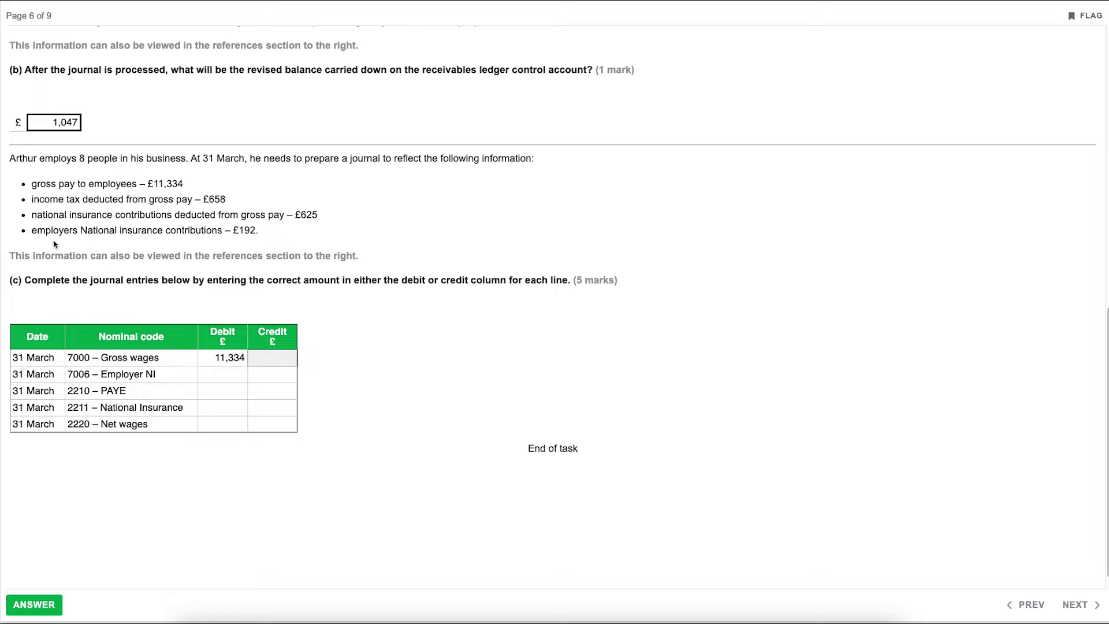
left_click(215, 378)
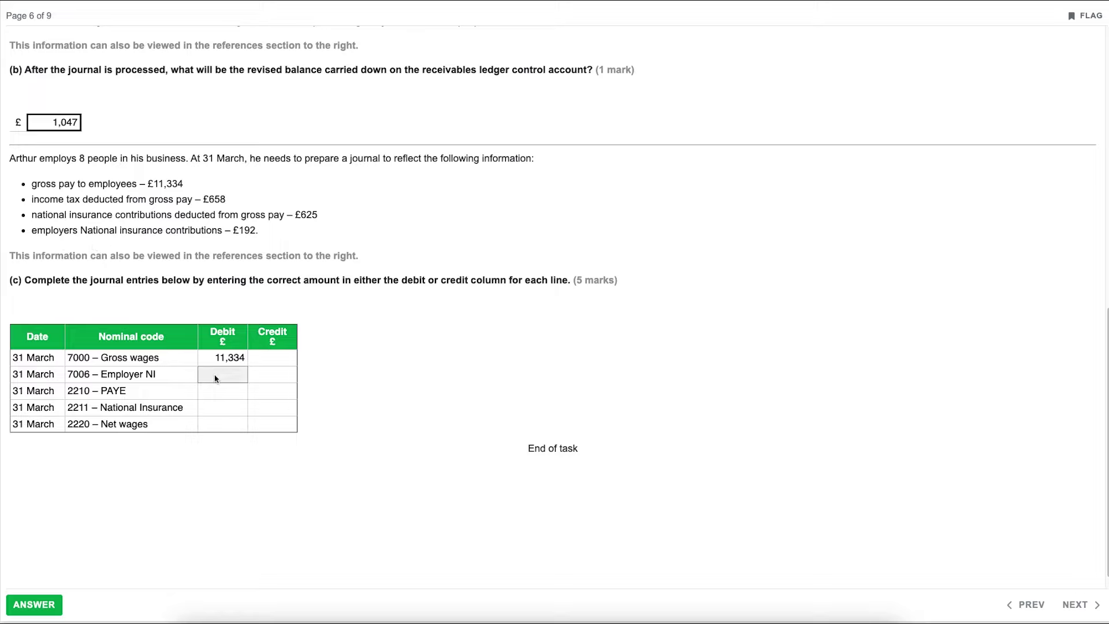
type("192")
key("Tab")
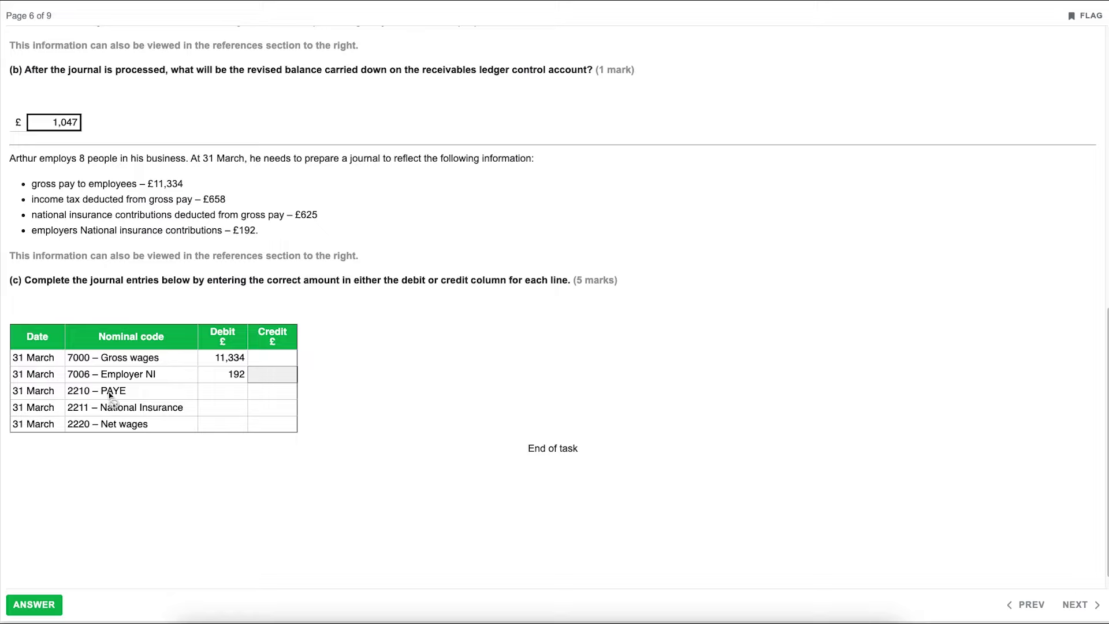
left_click(350, 389)
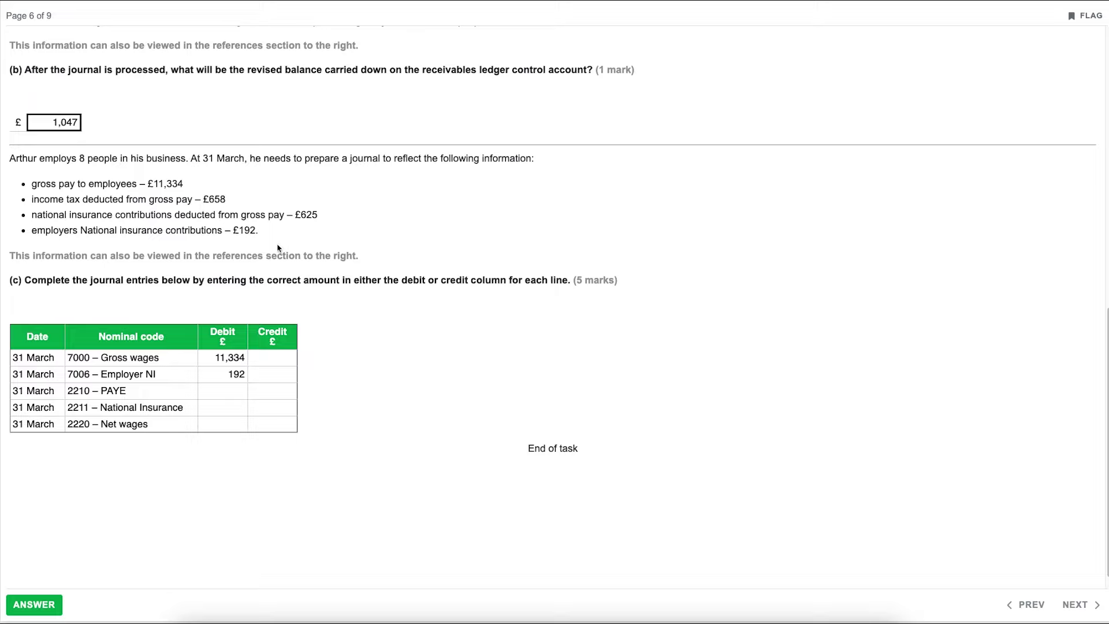
Enter PAYE as a 658 credit and National Insurance as an 817 credit in the payroll journal.
left_click(292, 393)
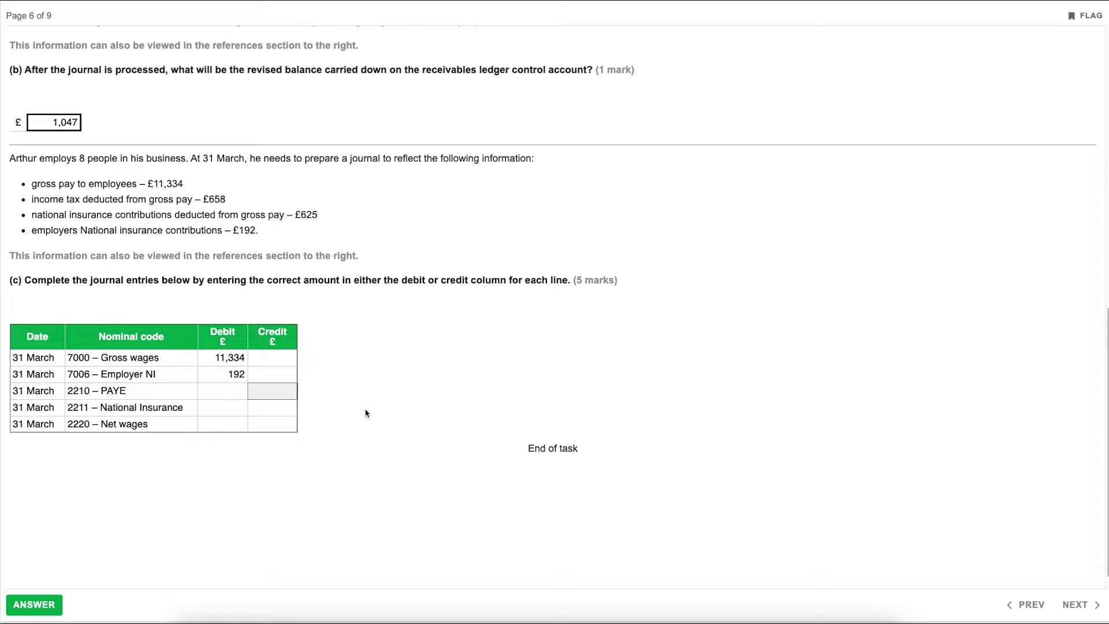
type("658")
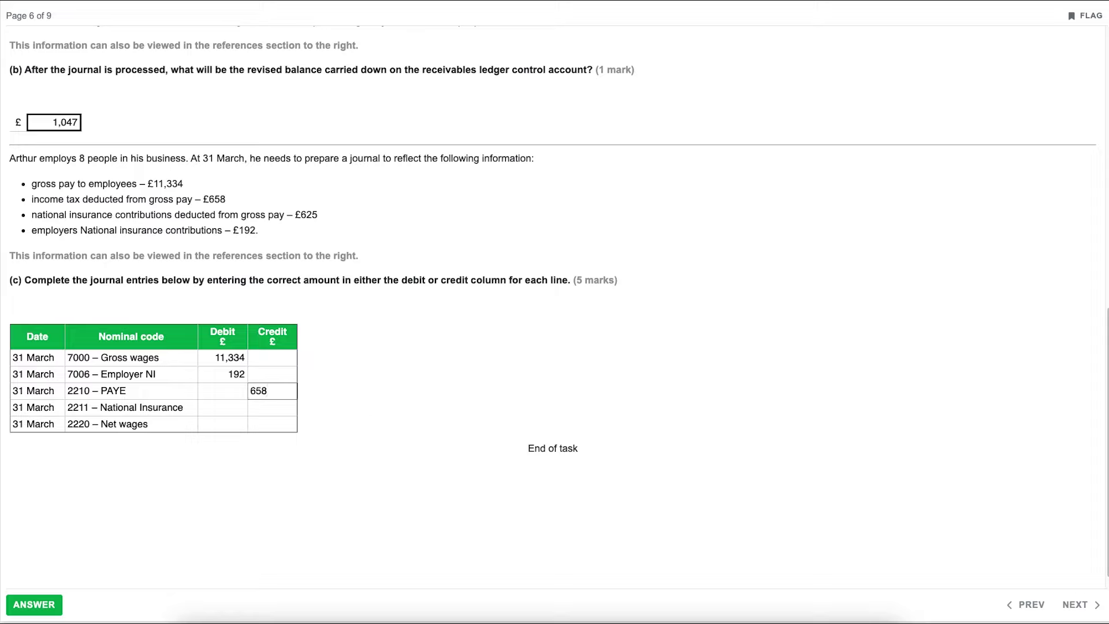
key("Return")
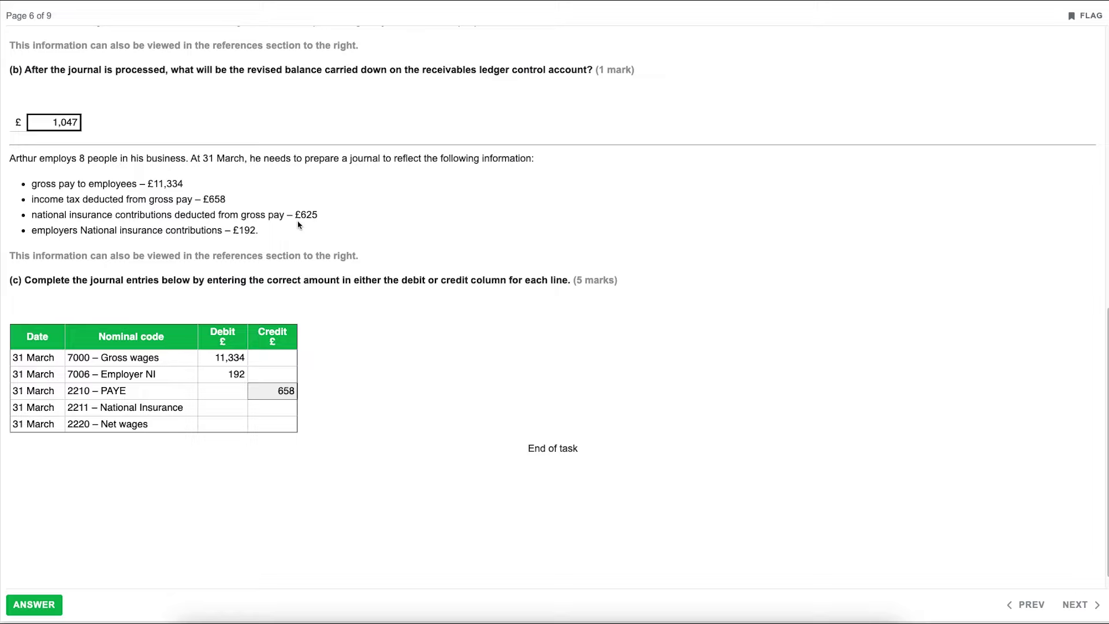
left_click(268, 411)
type("817")
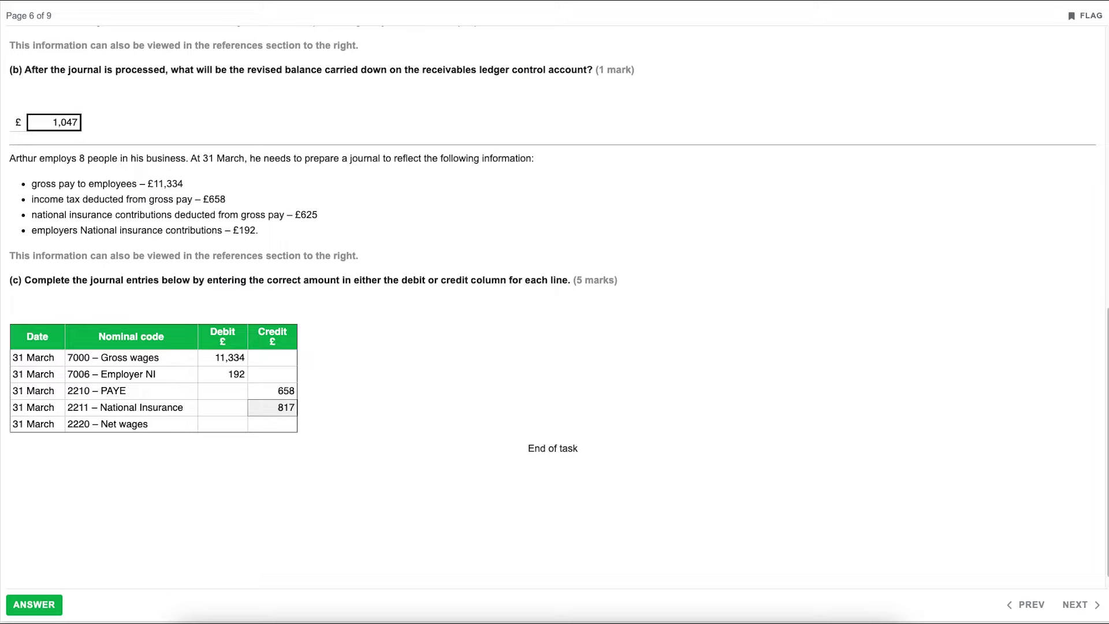
left_click(368, 405)
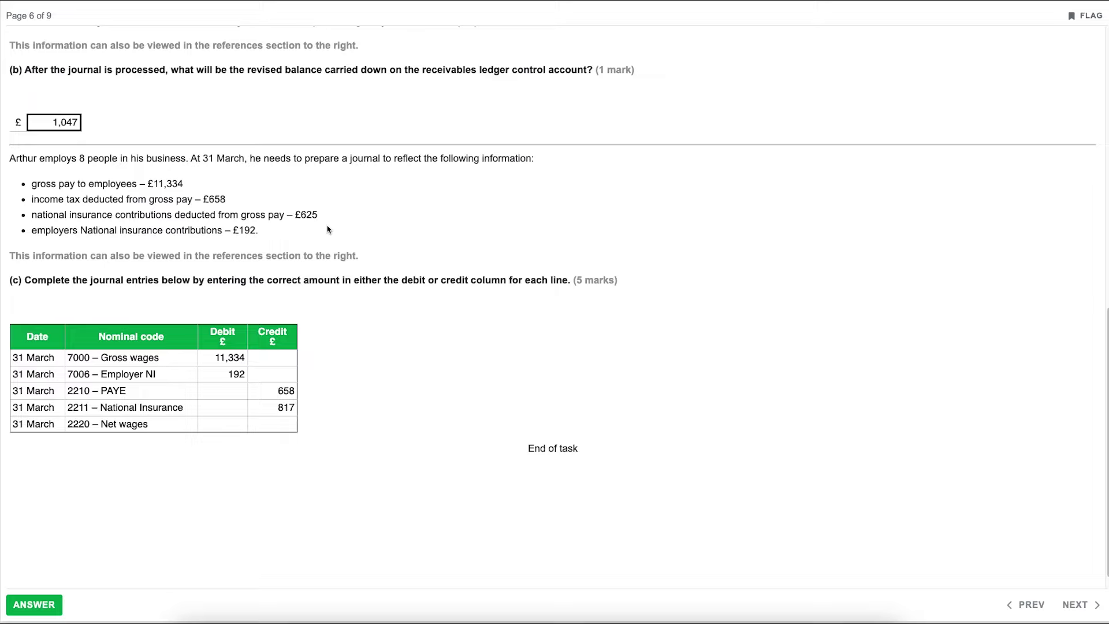
Enter Net wages as a 10,051 credit in the payroll journal.
left_click(272, 424)
type("10,051")
left_click(416, 508)
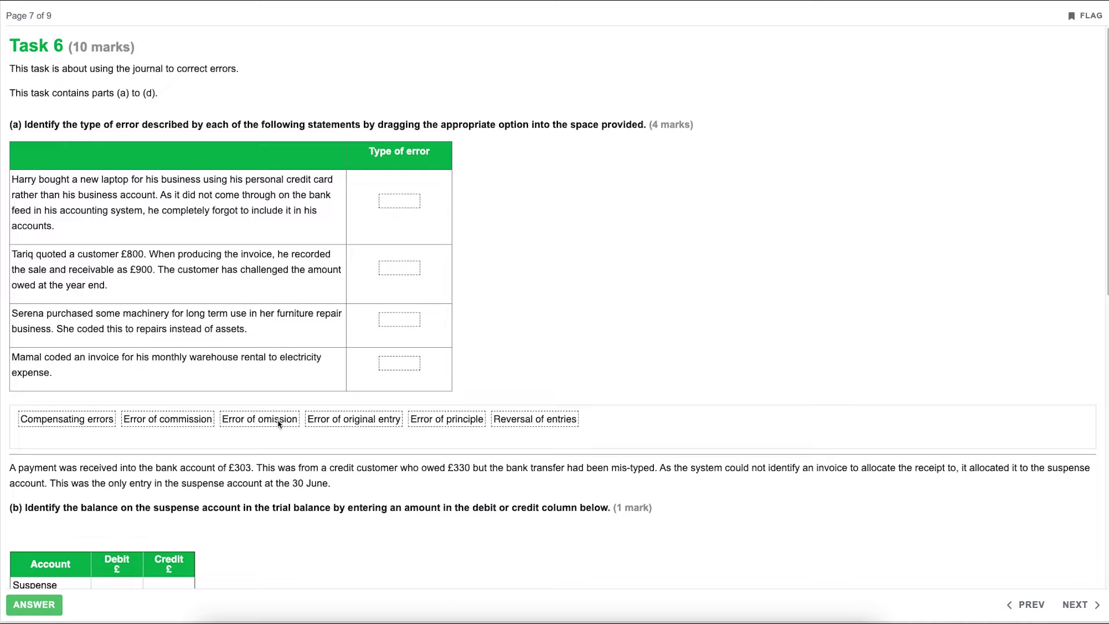
Classify the forgotten laptop as Error of omission, the £900 invoice as original entry, the machinery as principle and the warehouse rental as commission.
left_click_drag(278, 423, 414, 210)
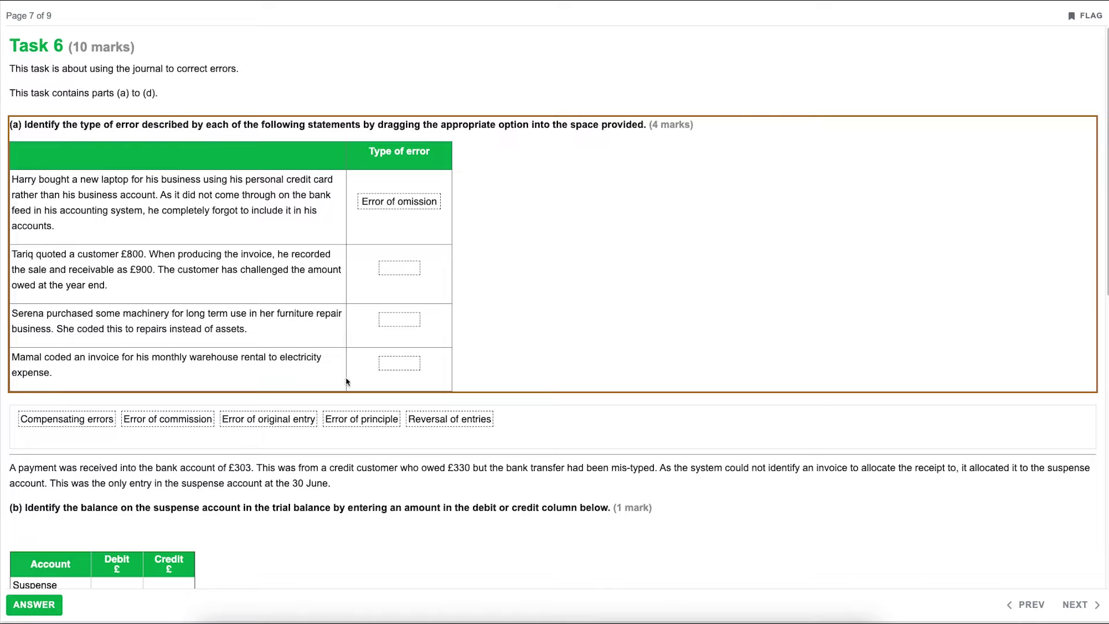
left_click_drag(292, 419, 399, 275)
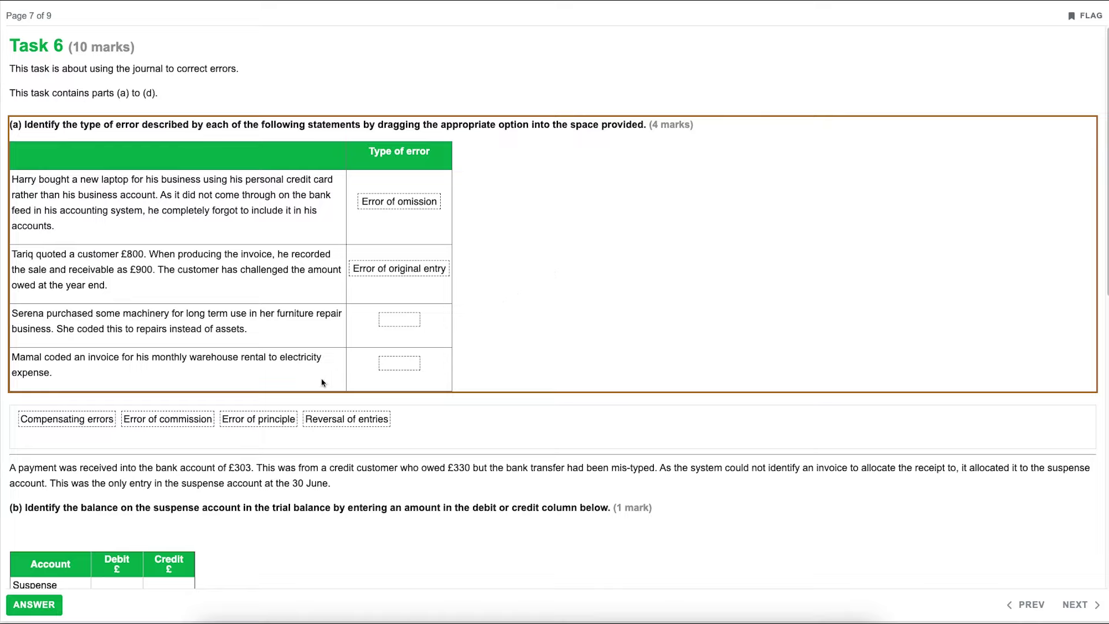
left_click_drag(272, 427, 398, 319)
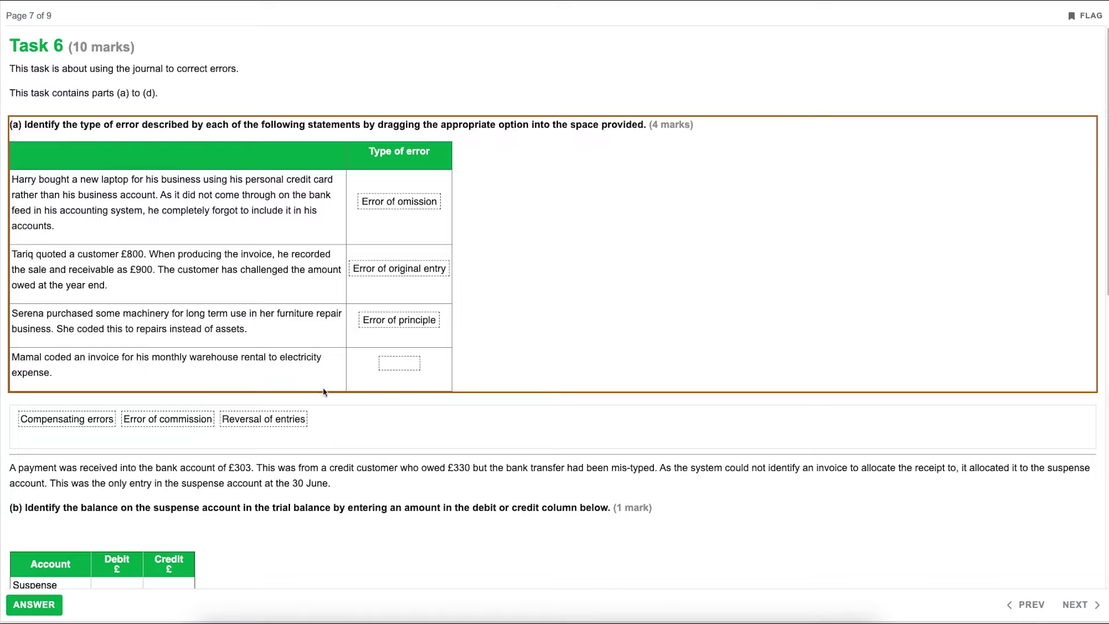
left_click_drag(180, 425, 402, 371)
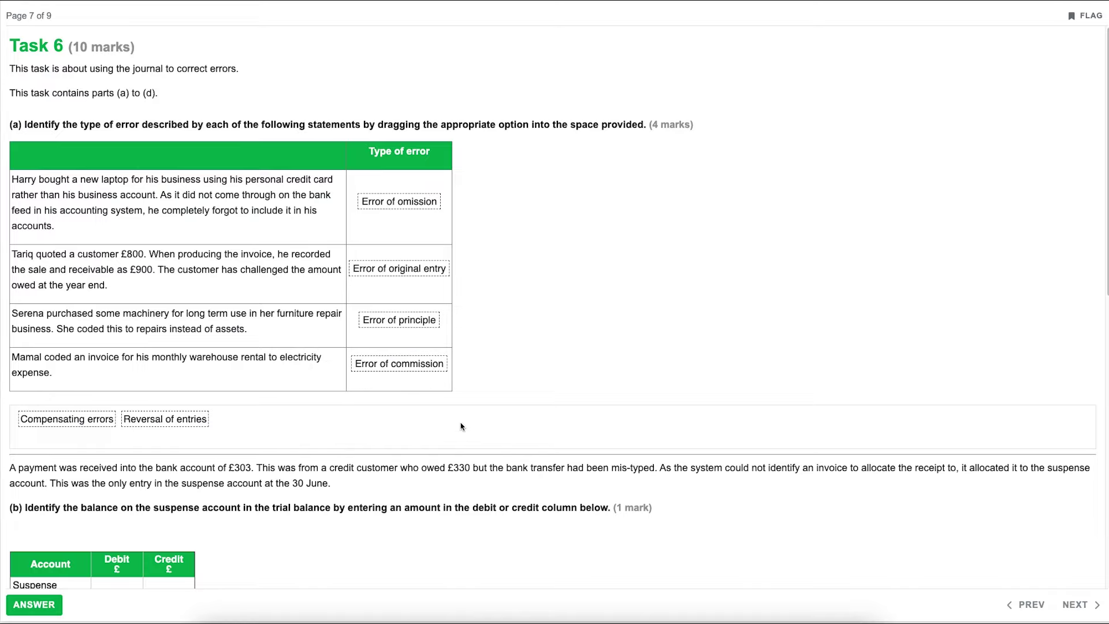
Enter the suspense account balance as a 27 debit in the trial balance for part (b).
scroll(461, 426, "down", 5)
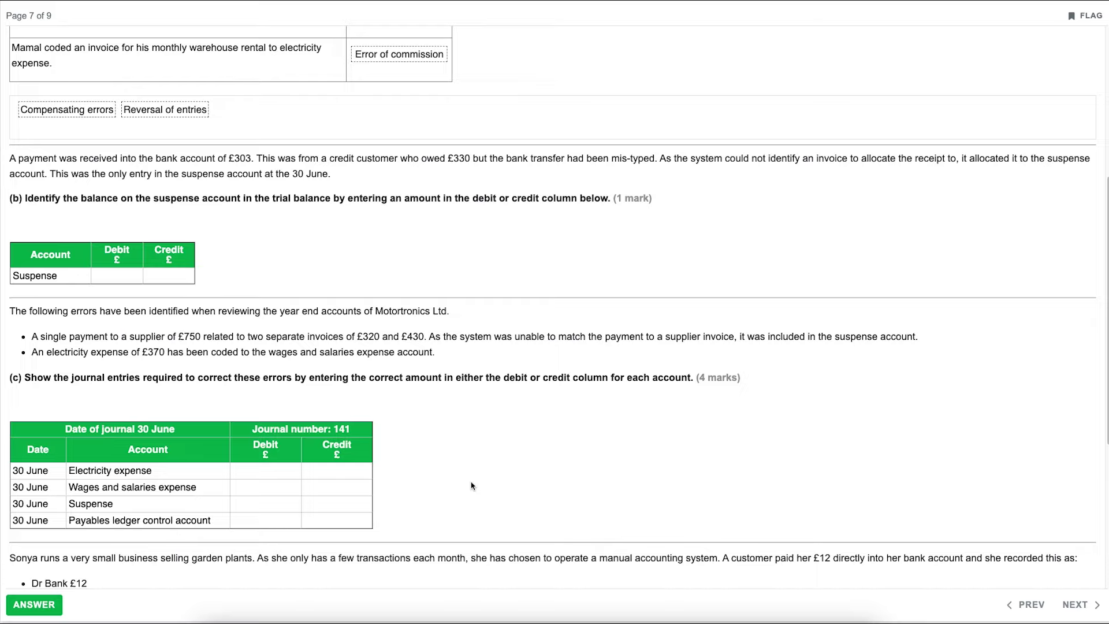
left_click(114, 280)
type("27")
key("Tab")
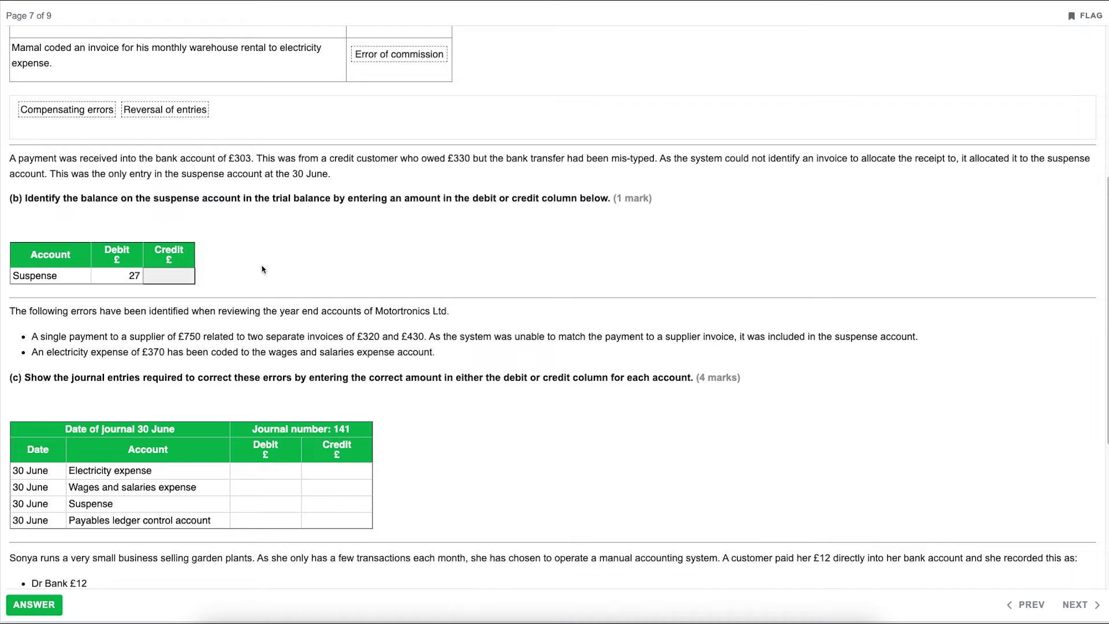
Correct the supplier payment error in journal 141: Suspense 750 credit and Payables ledger control account 750 debit.
scroll(312, 270, "down", 3)
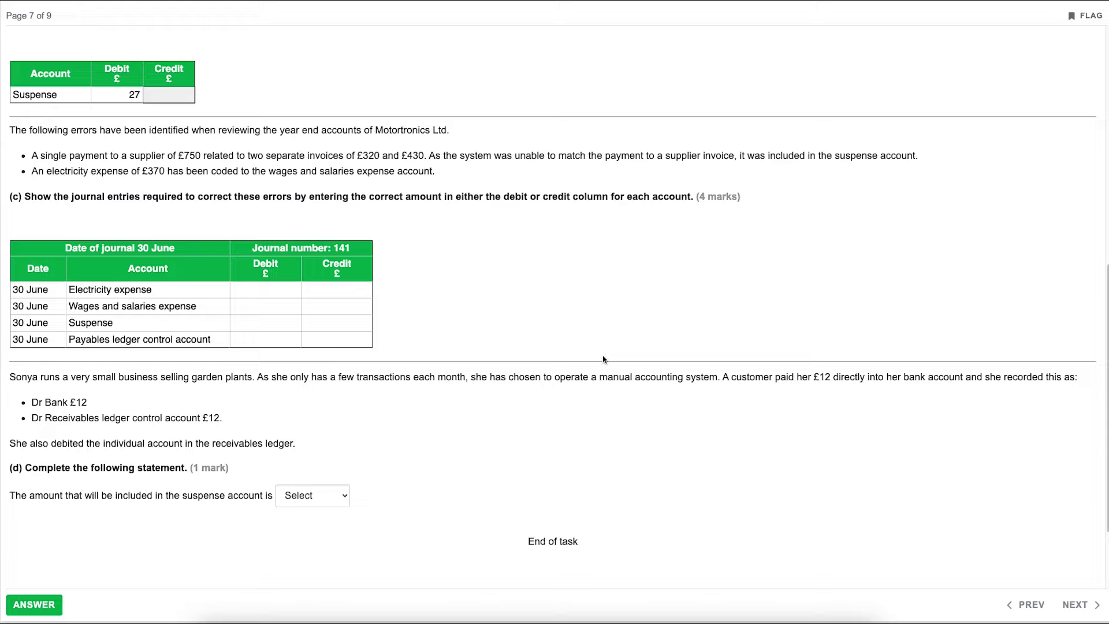
left_click(321, 325)
type("750")
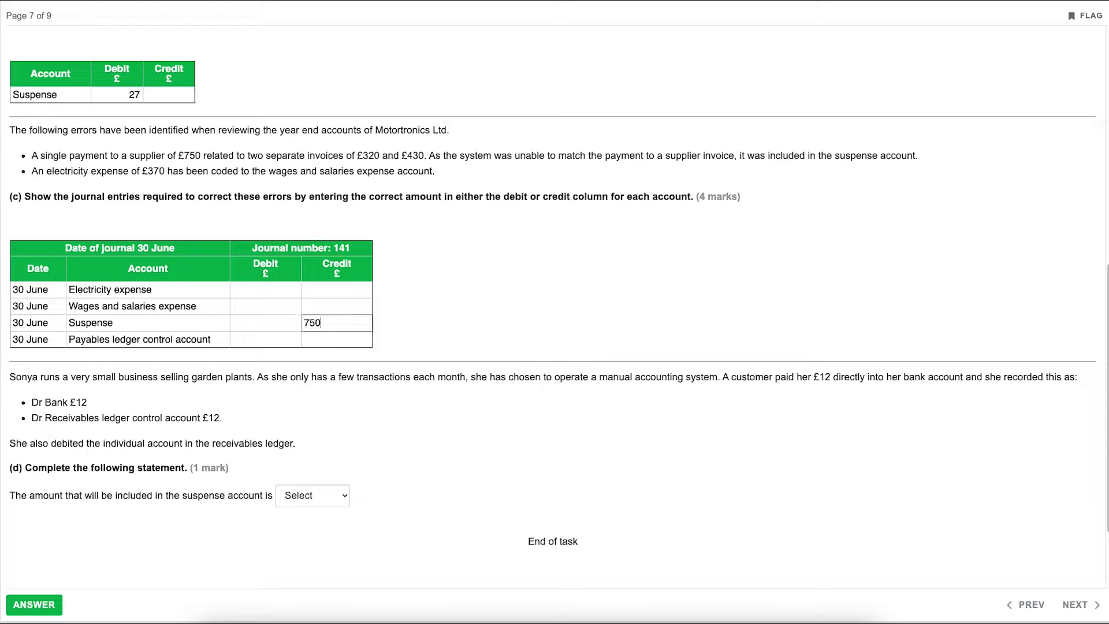
left_click(254, 341)
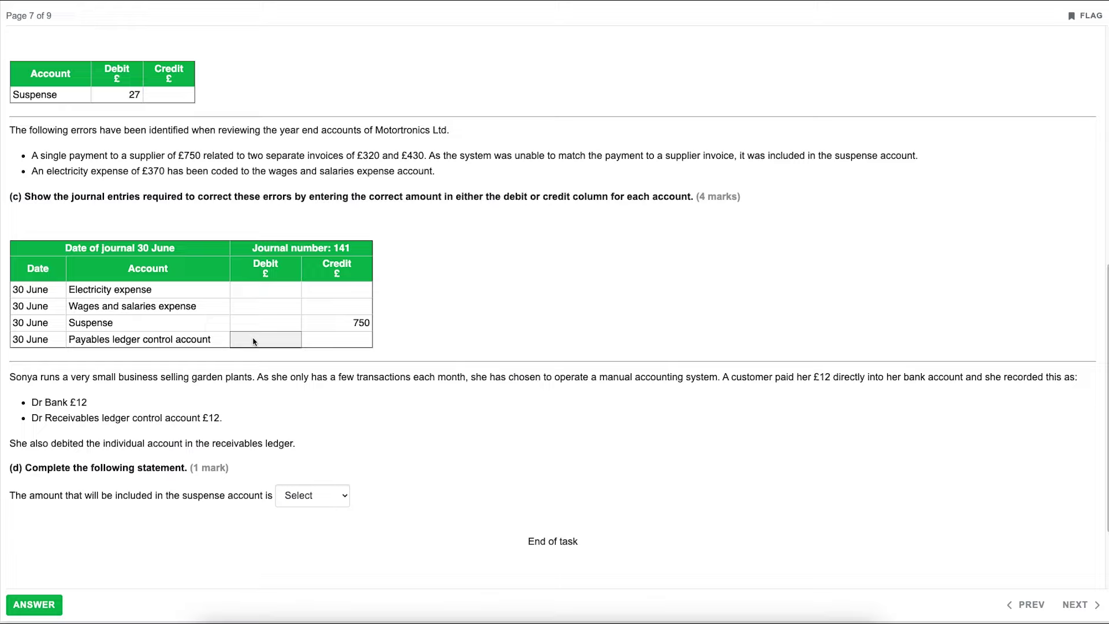
type("750")
key("Tab")
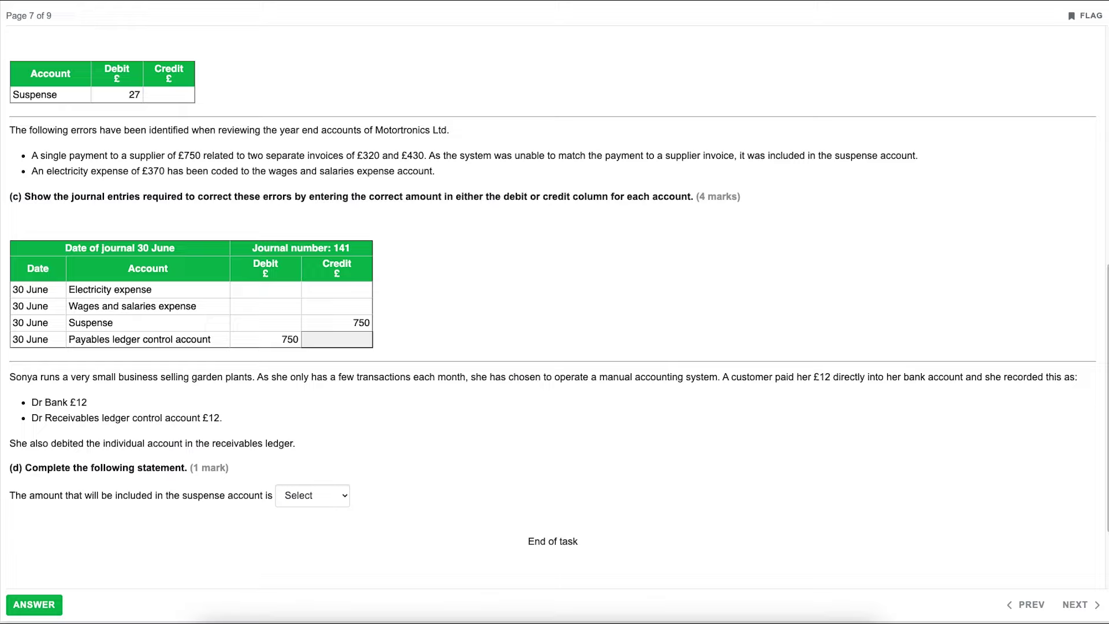
Correct the miscoded electricity in journal 141: Electricity expense 370 debit and Wages and salaries expense 370 credit.
left_click(254, 294)
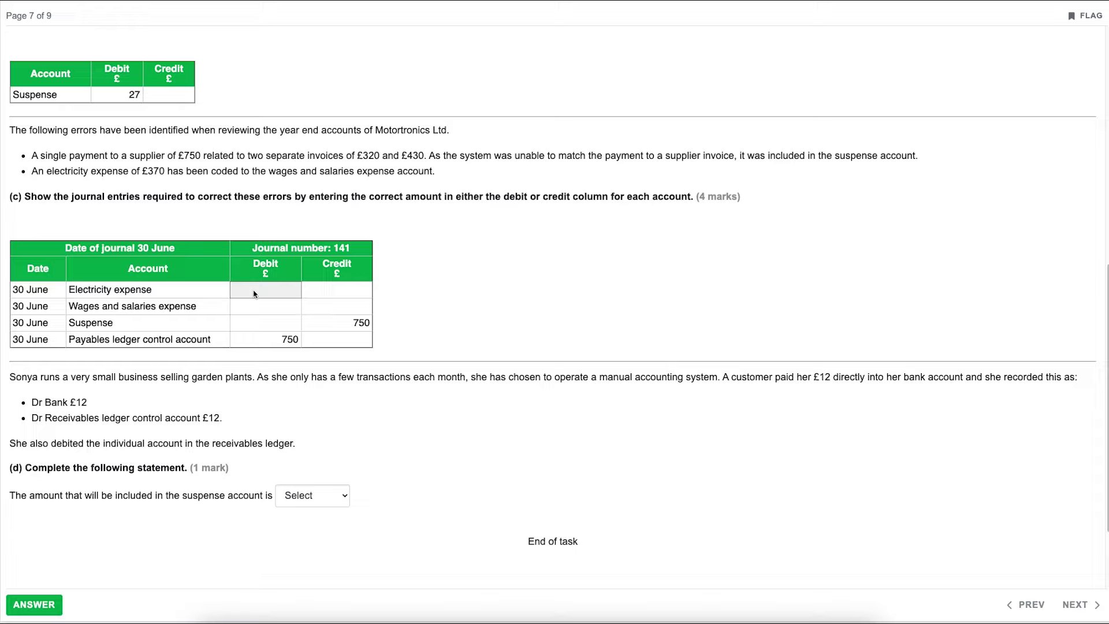
type("370")
key("Tab")
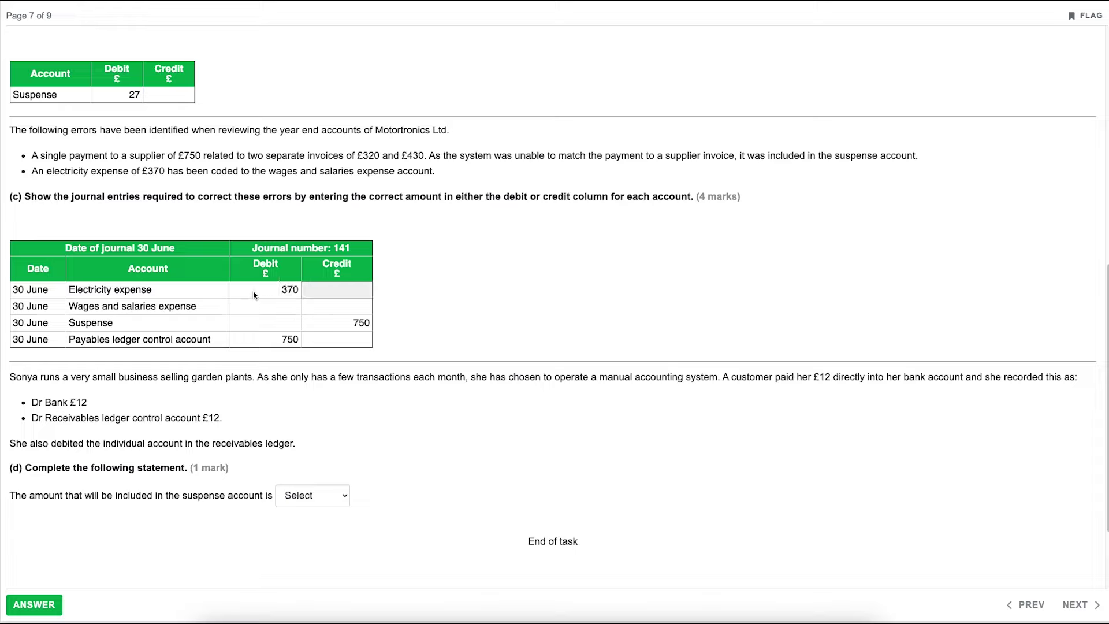
left_click(316, 308)
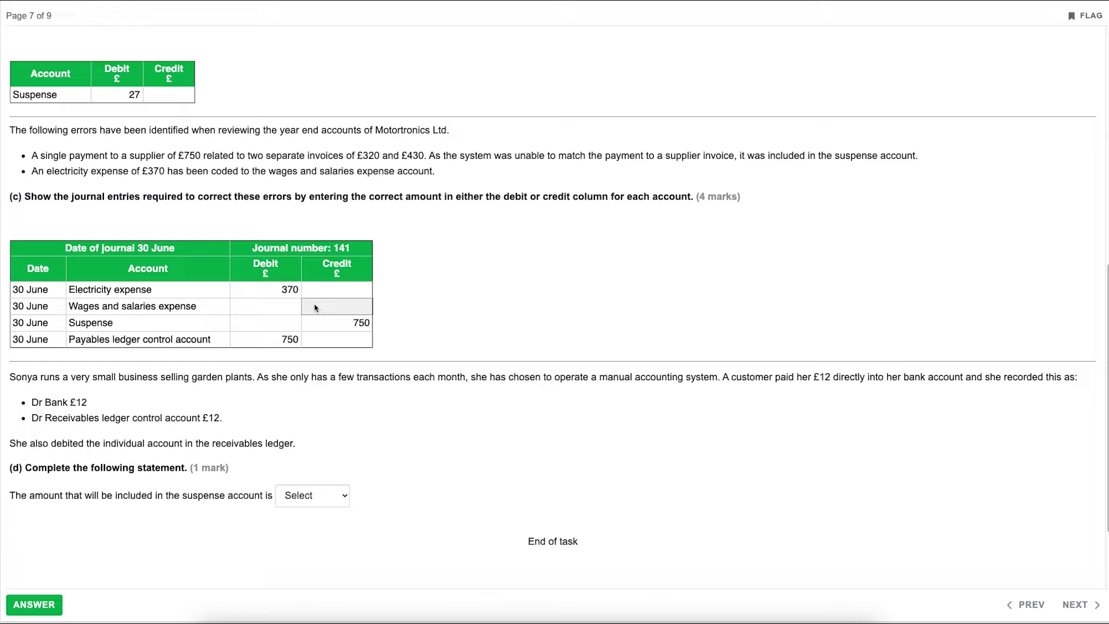
type("370")
key("Return")
Complete the part (d) statement by choosing £24 Credit as the amount included in the suspense account.
scroll(317, 307, "down", 2)
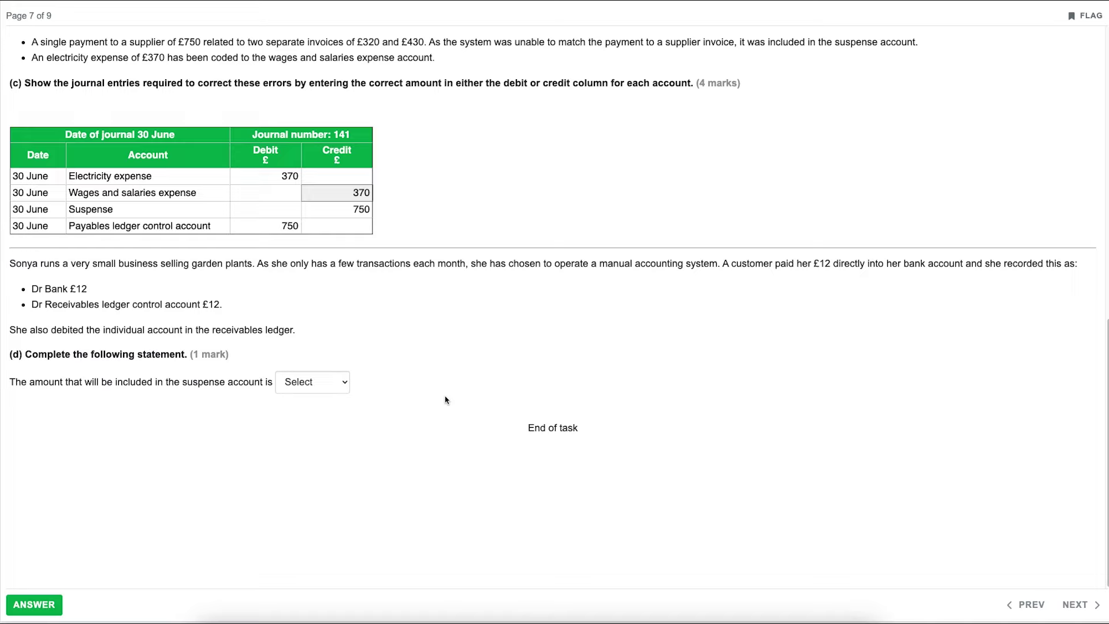
left_click(345, 385)
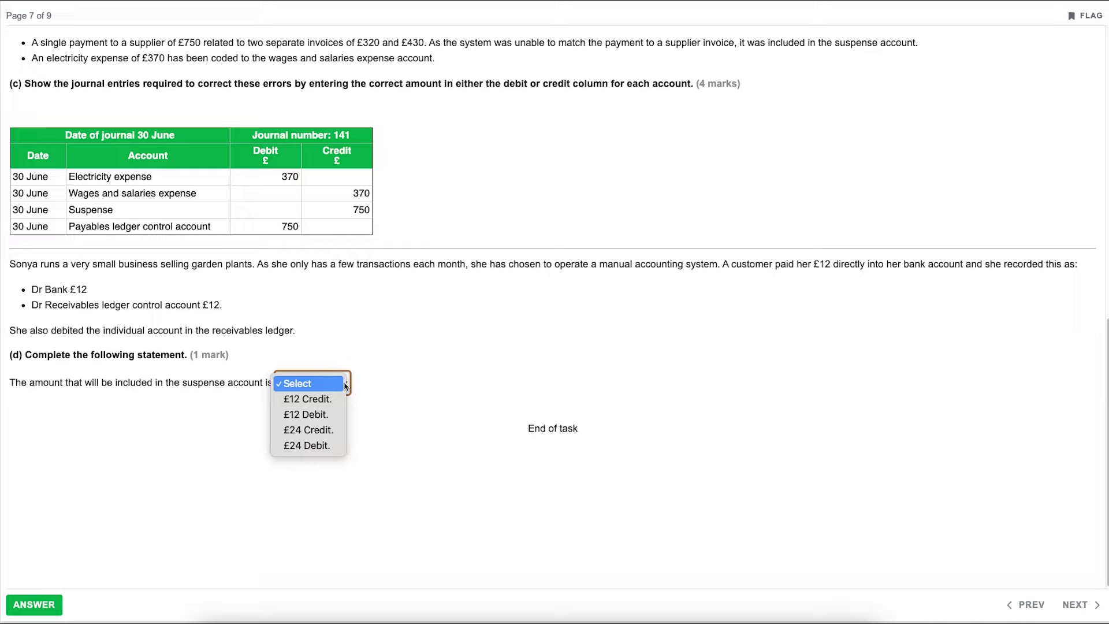
left_click(329, 434)
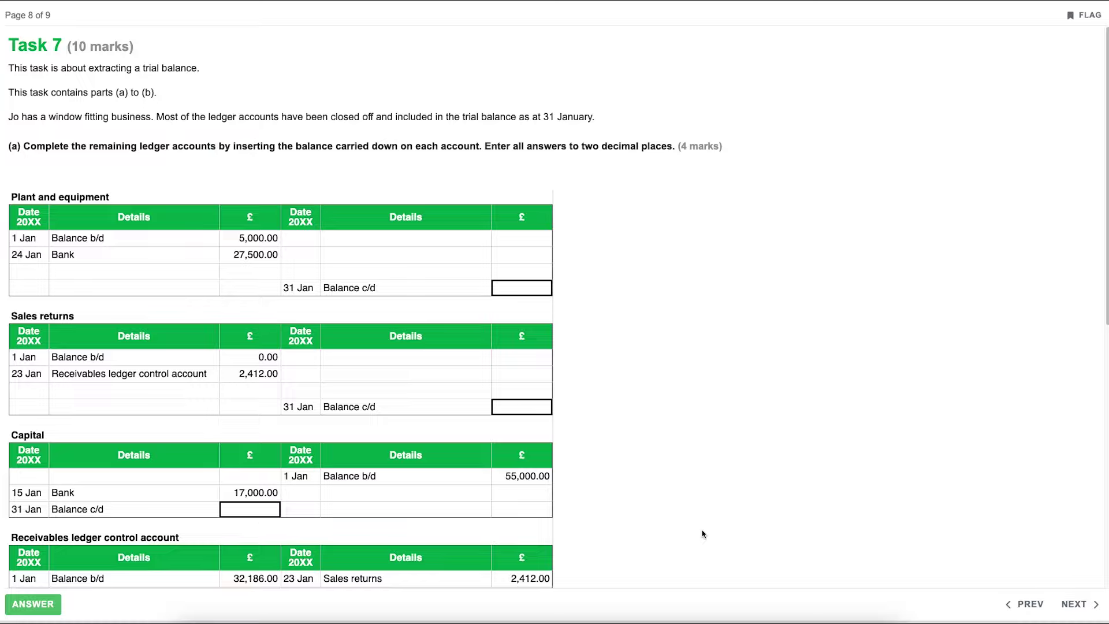
Enter 32,500.00 as the balance carried down on the Plant and equipment account in Task 7 part (a).
scroll(700, 528, "down", 2)
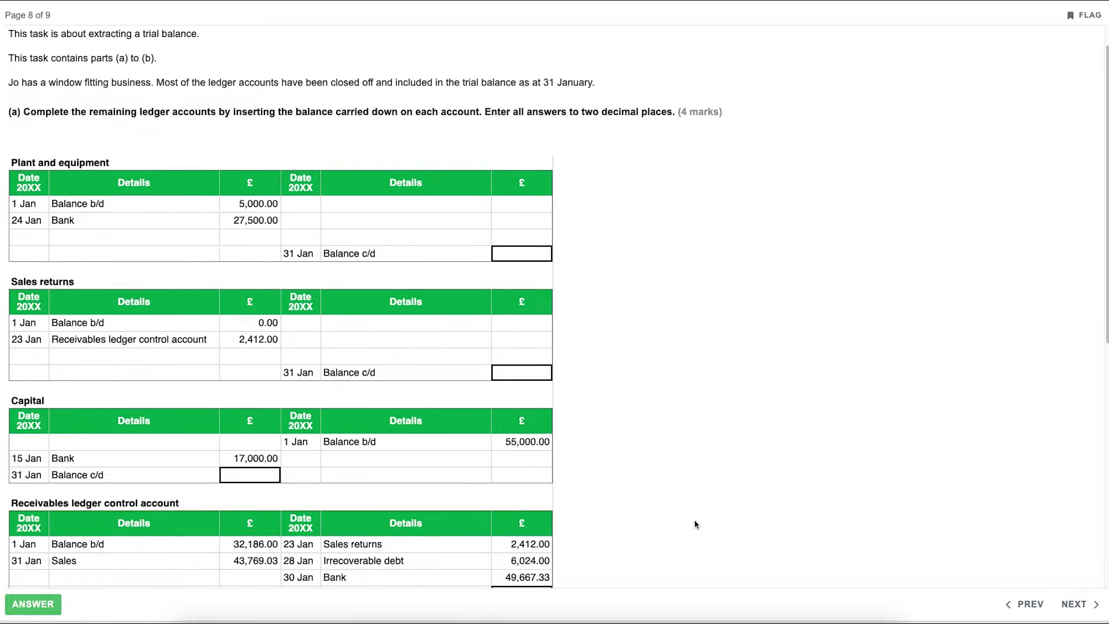
scroll(696, 524, "down", 2)
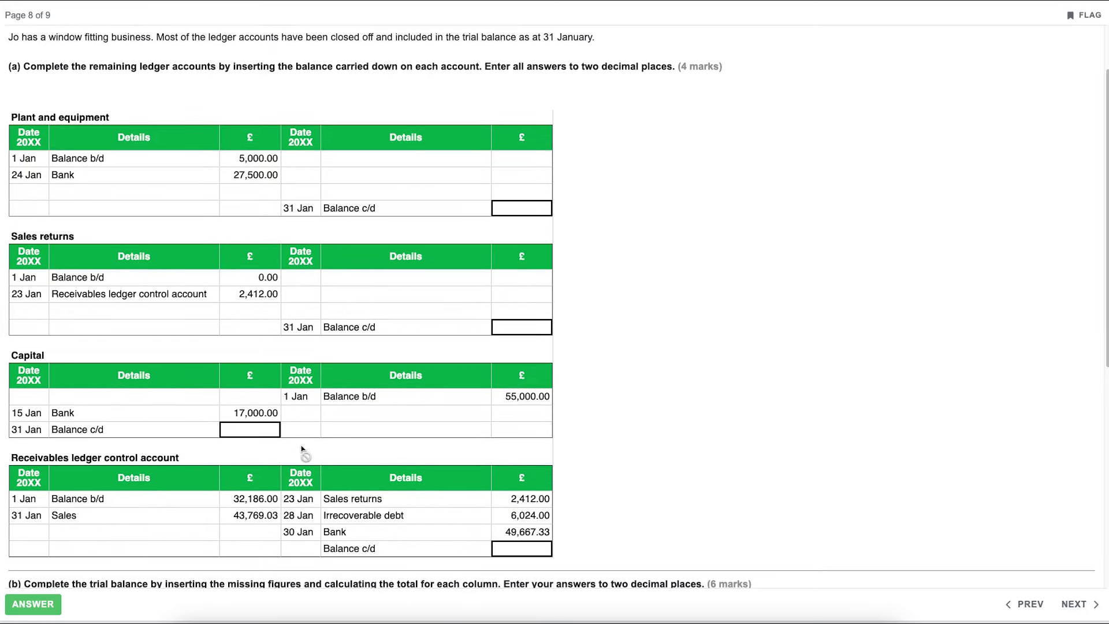
scroll(610, 290, "up", 2)
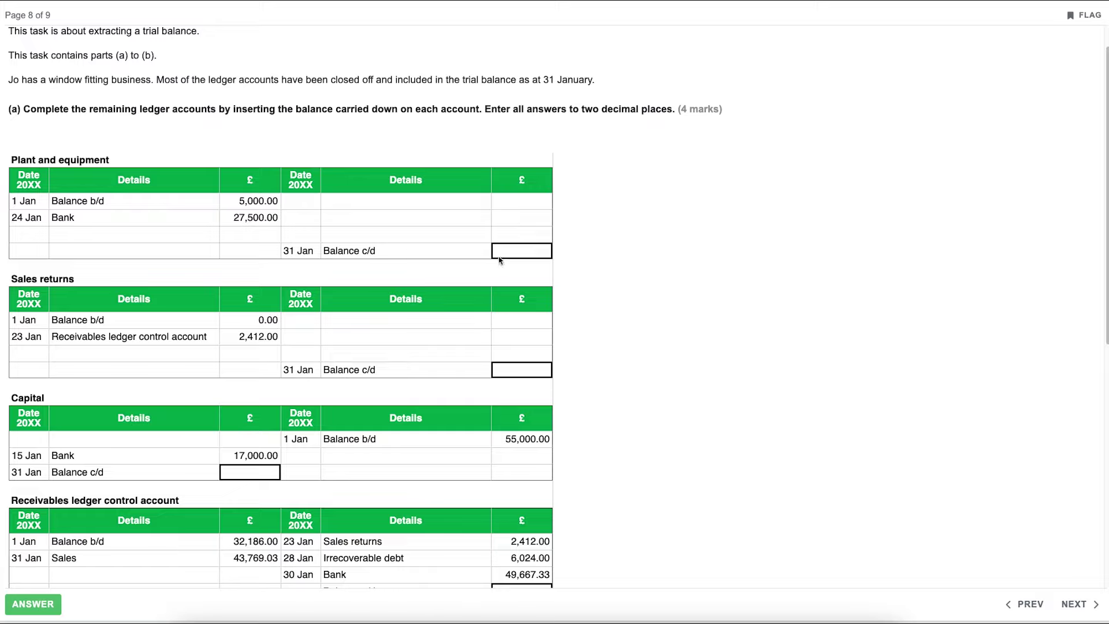
left_click(529, 251)
type("32,500")
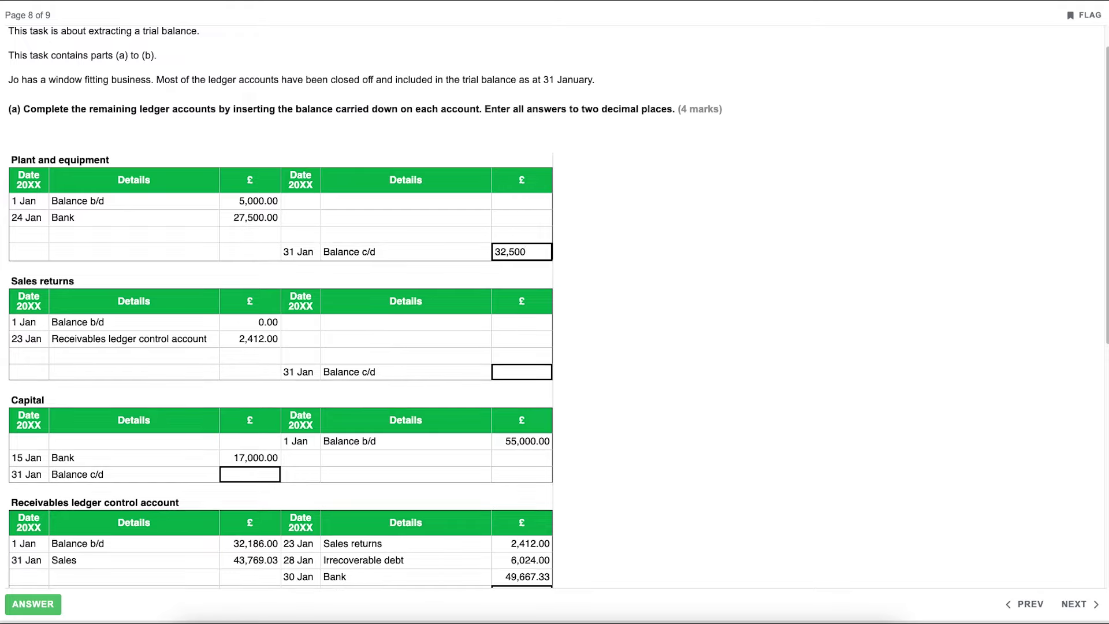
type(".00")
left_click(651, 262)
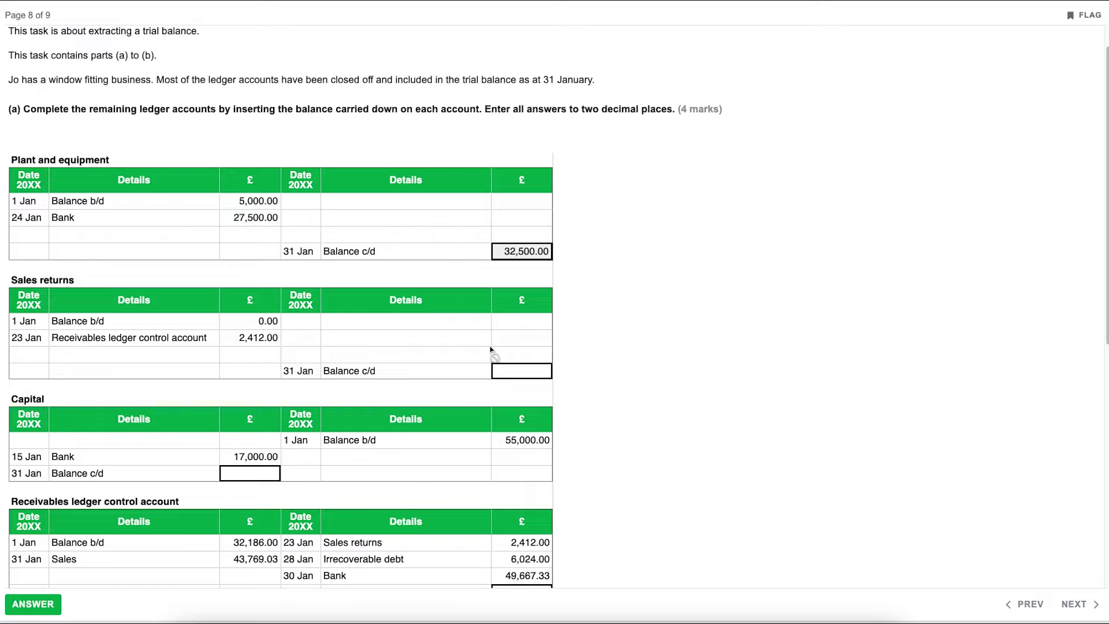
Enter 2,412.00 as the balance carried down on the Sales returns account.
left_click(525, 370)
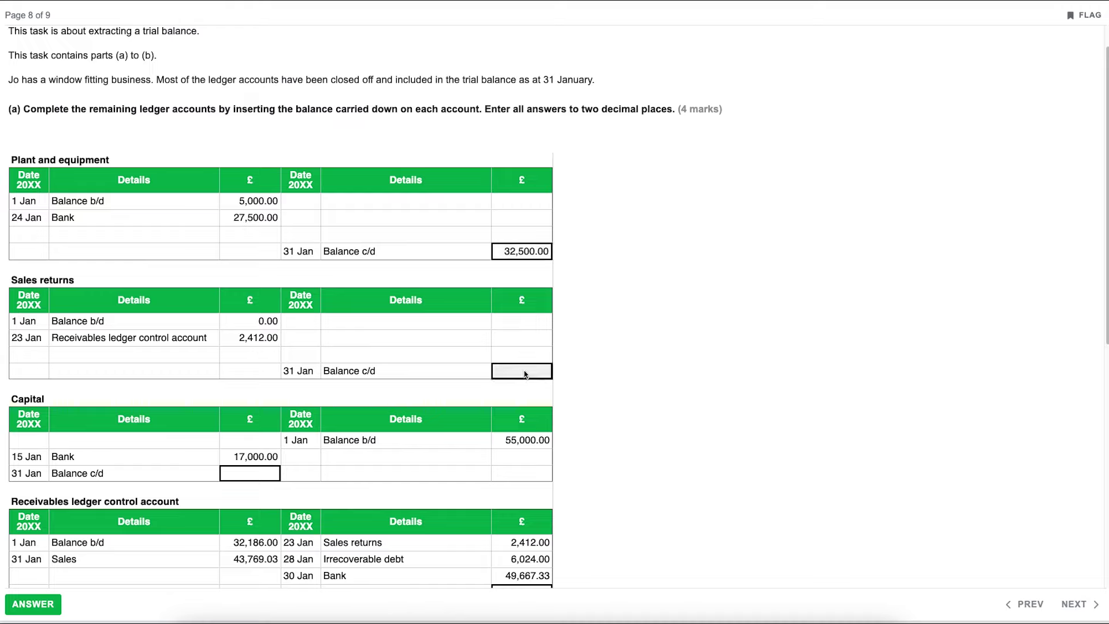
type("2,412")
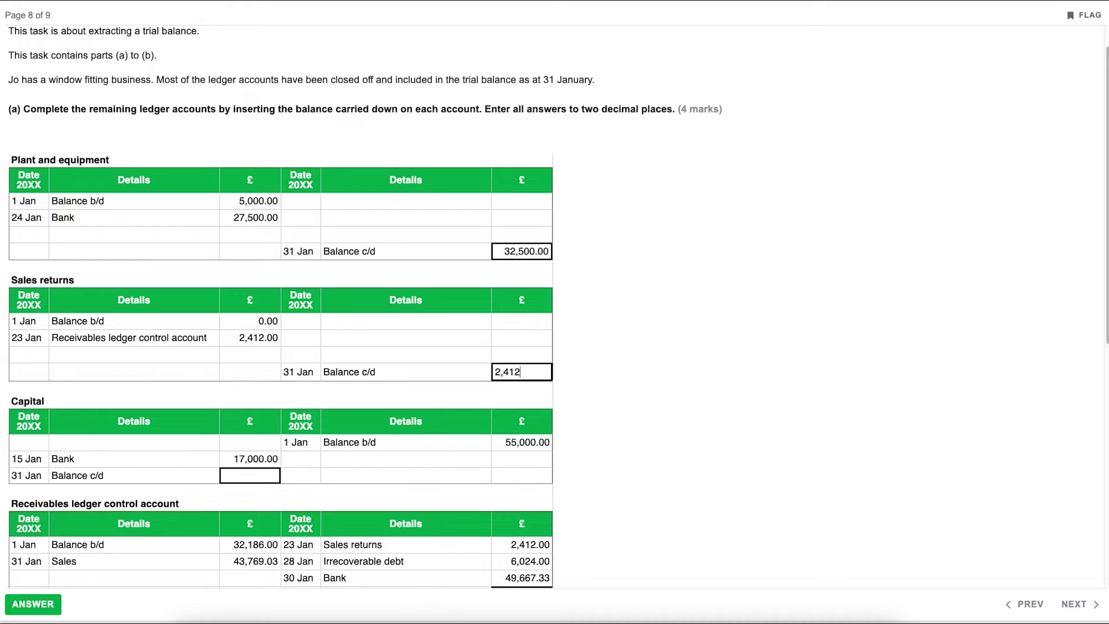
type(".00")
left_click(651, 373)
Enter 38,000.00 as the balance carried down on the Capital account.
scroll(612, 393, "down", 2)
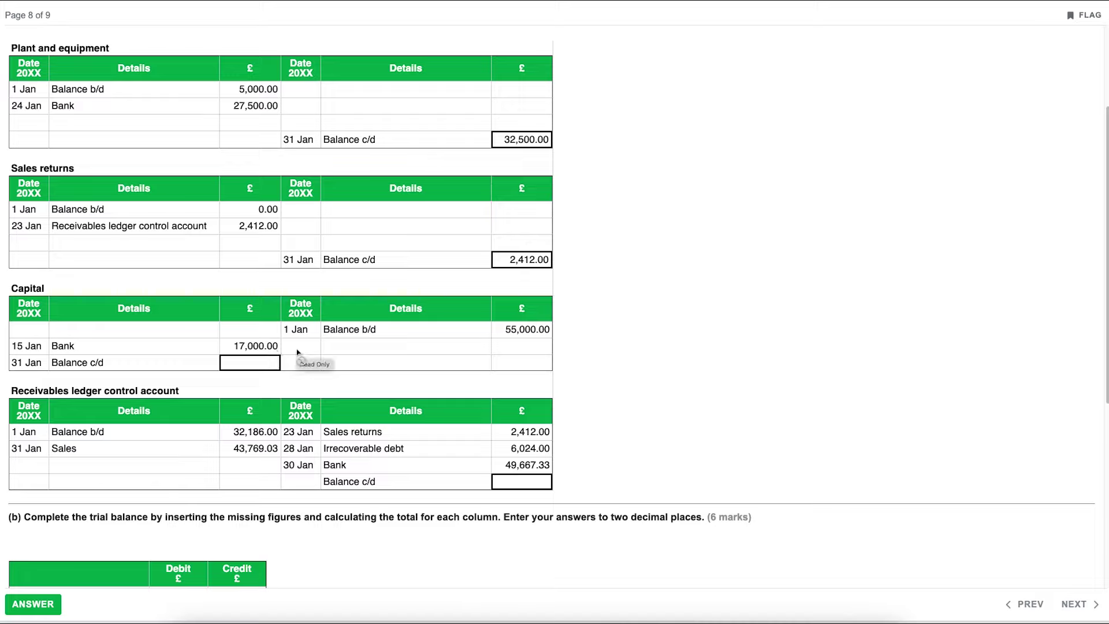
left_click(254, 362)
type("3")
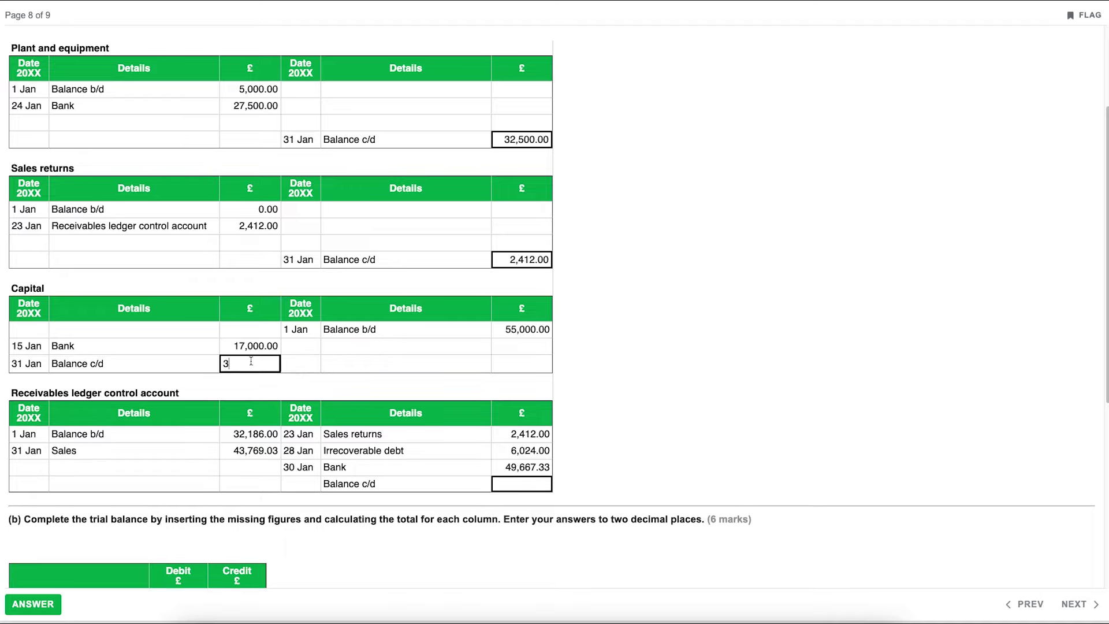
type("8,000.00")
left_click(697, 433)
Enter 17,851.70 as the balance carried down on the Receivables ledger control account.
scroll(698, 433, "down", 2)
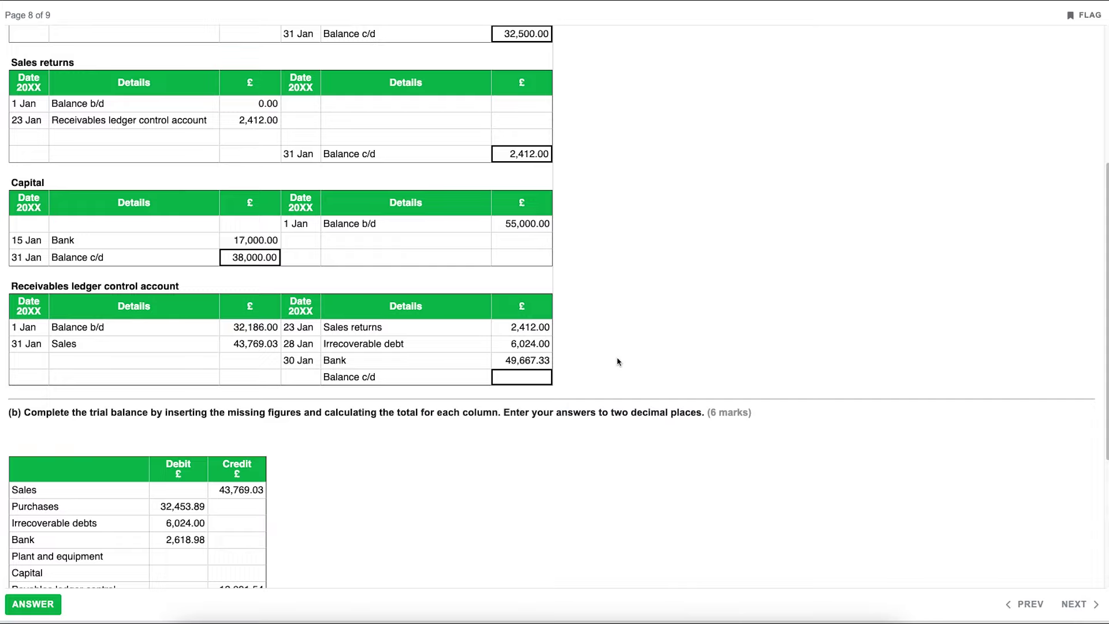
left_click(531, 377)
type("17,851.70")
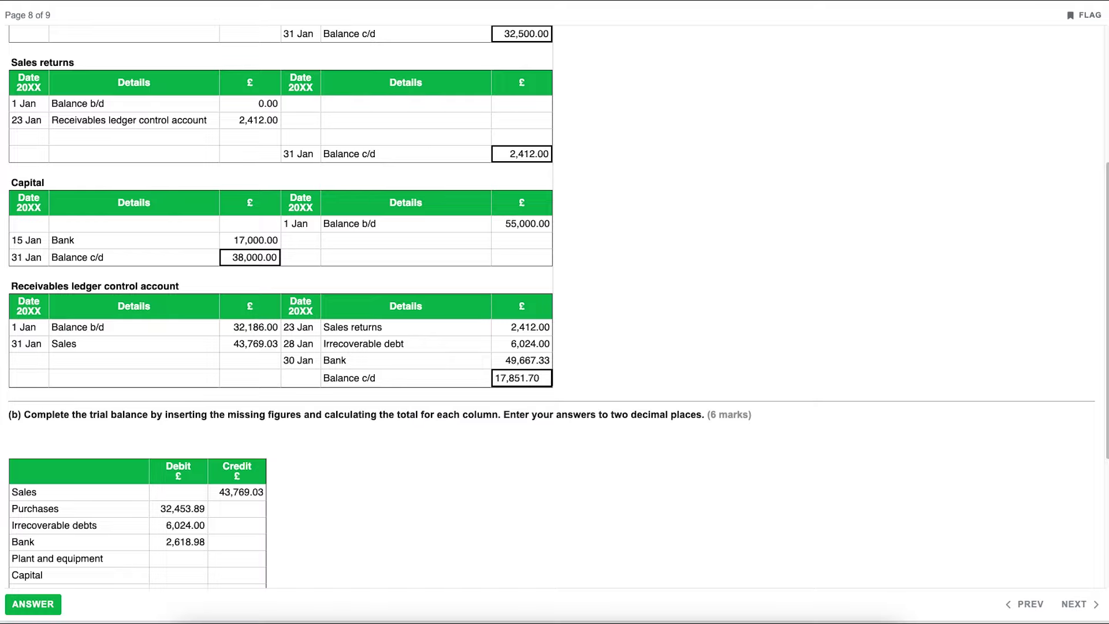
key("Tab")
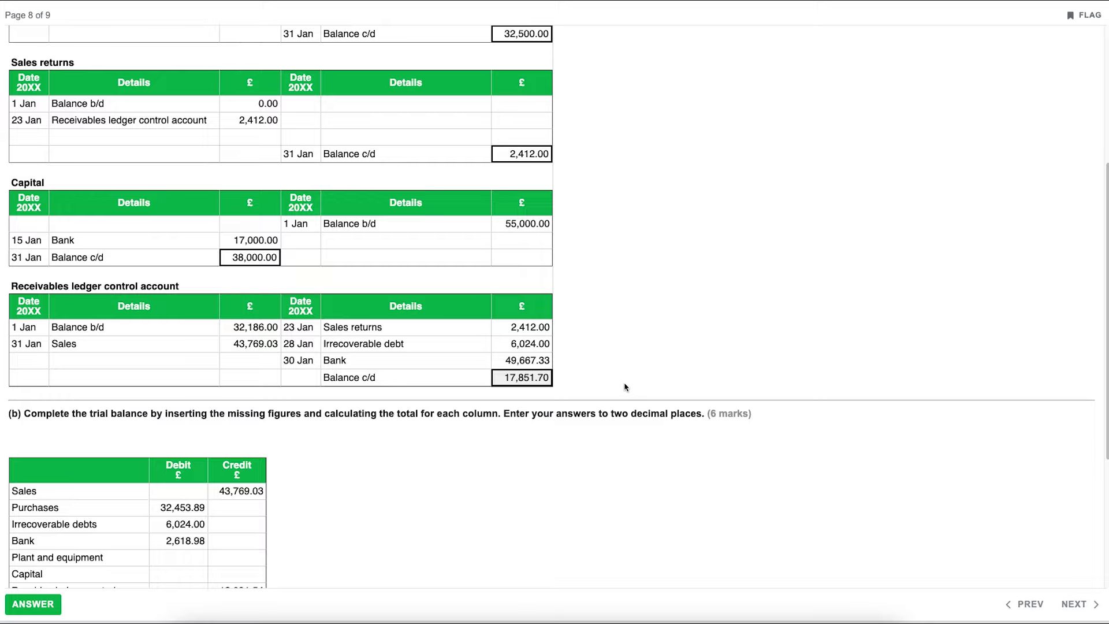
Enter Plant and equipment as a 32,500.00 debit in the part (b) trial balance.
scroll(624, 387, "down", 4)
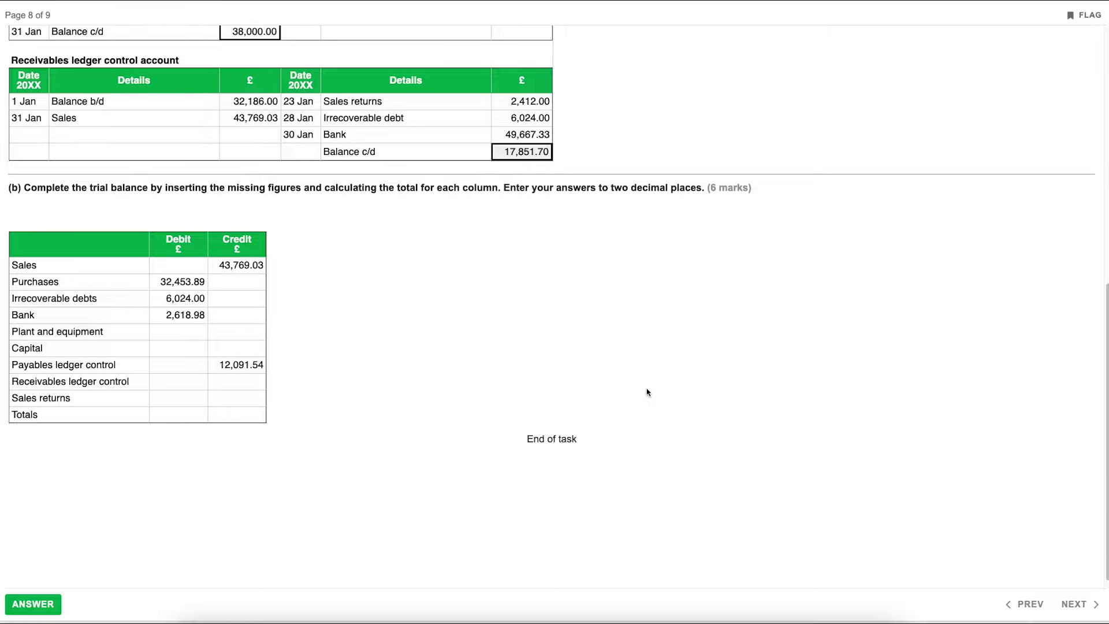
scroll(518, 381, "up", 1)
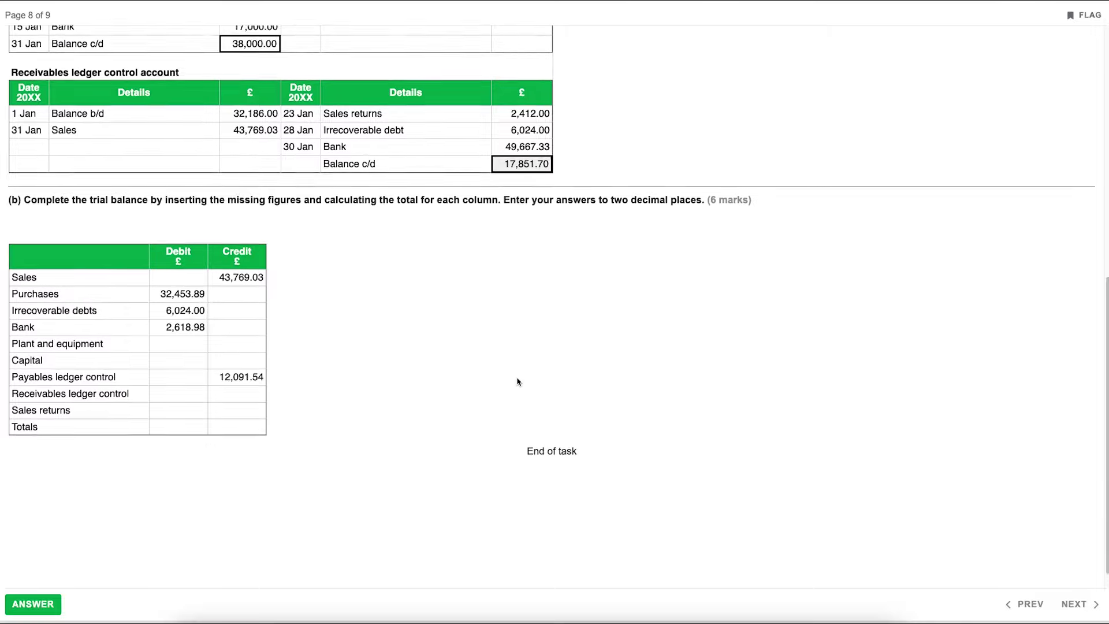
scroll(518, 381, "up", 6)
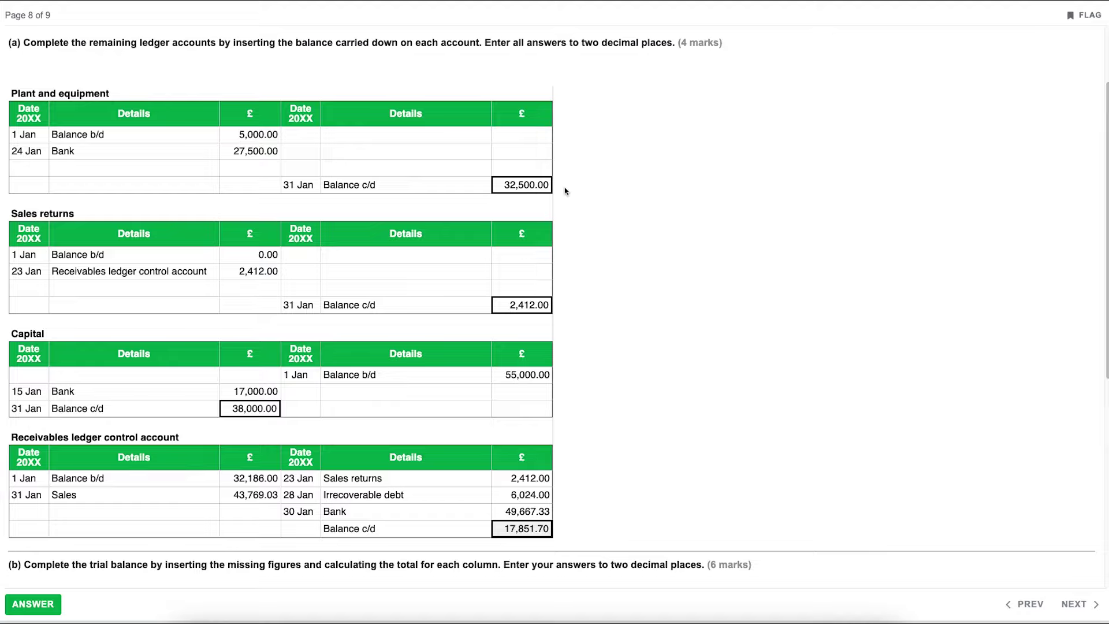
scroll(595, 190, "down", 3)
scroll(584, 181, "up", 1)
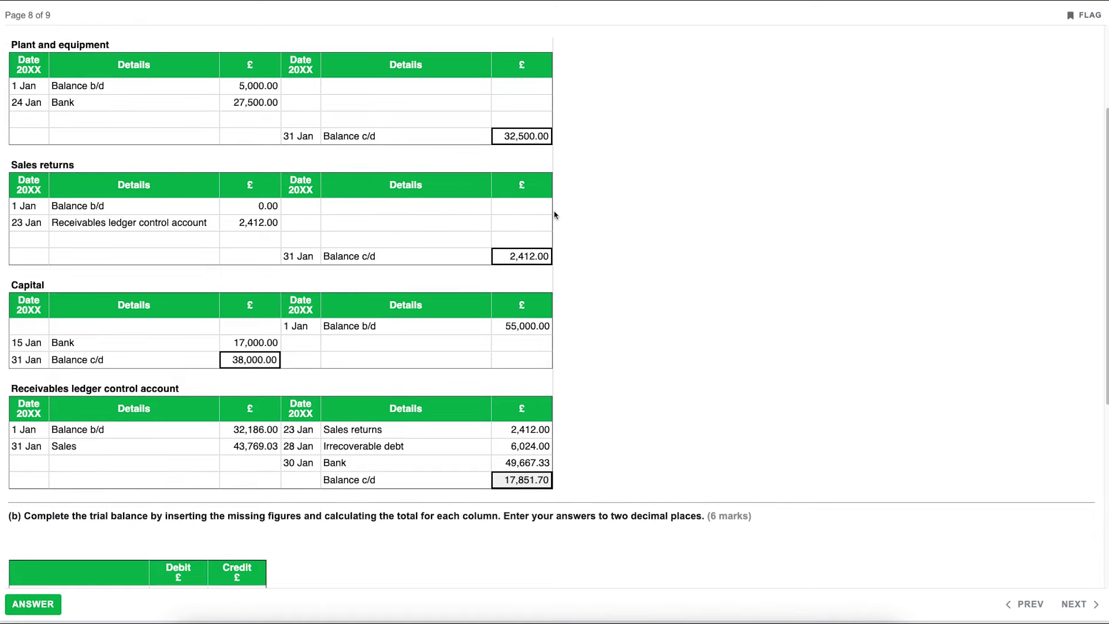
scroll(560, 230, "down", 10)
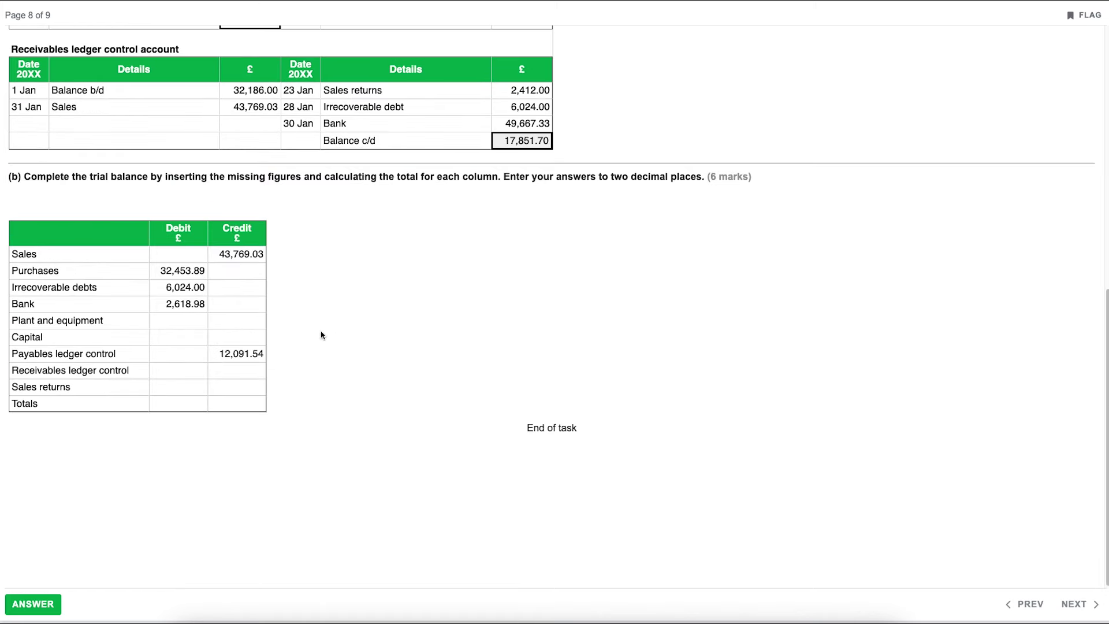
left_click(190, 325)
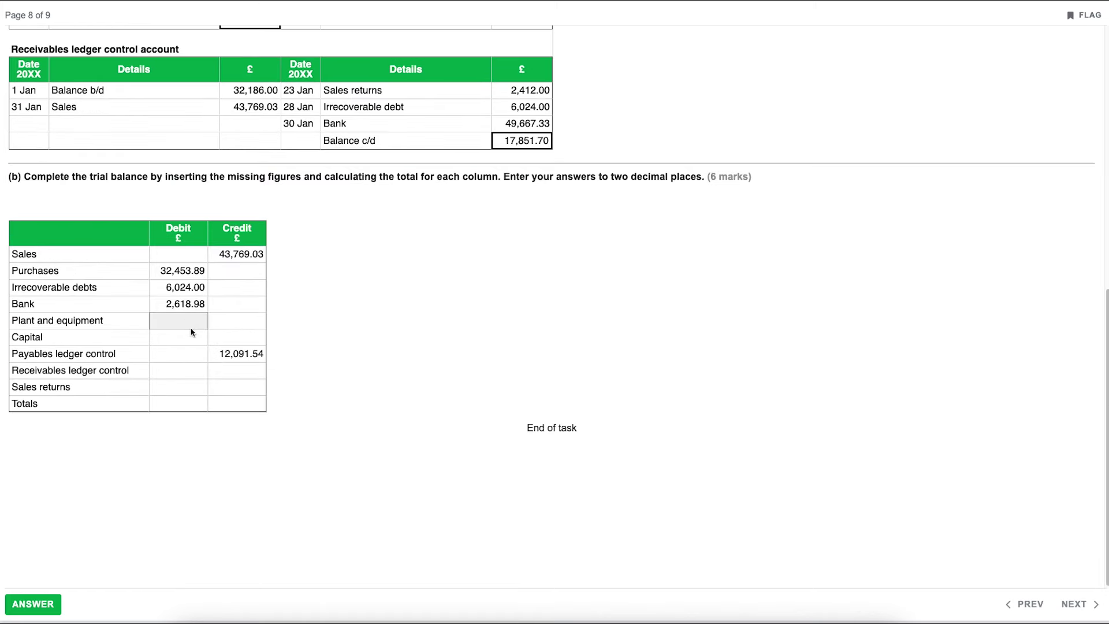
type("32,500")
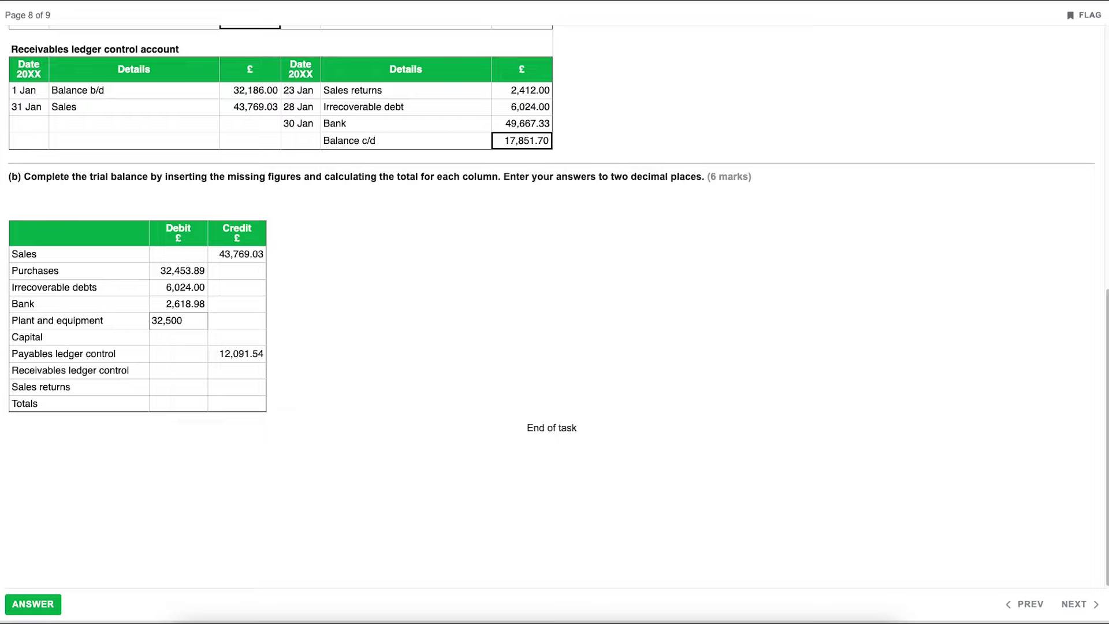
key("Return")
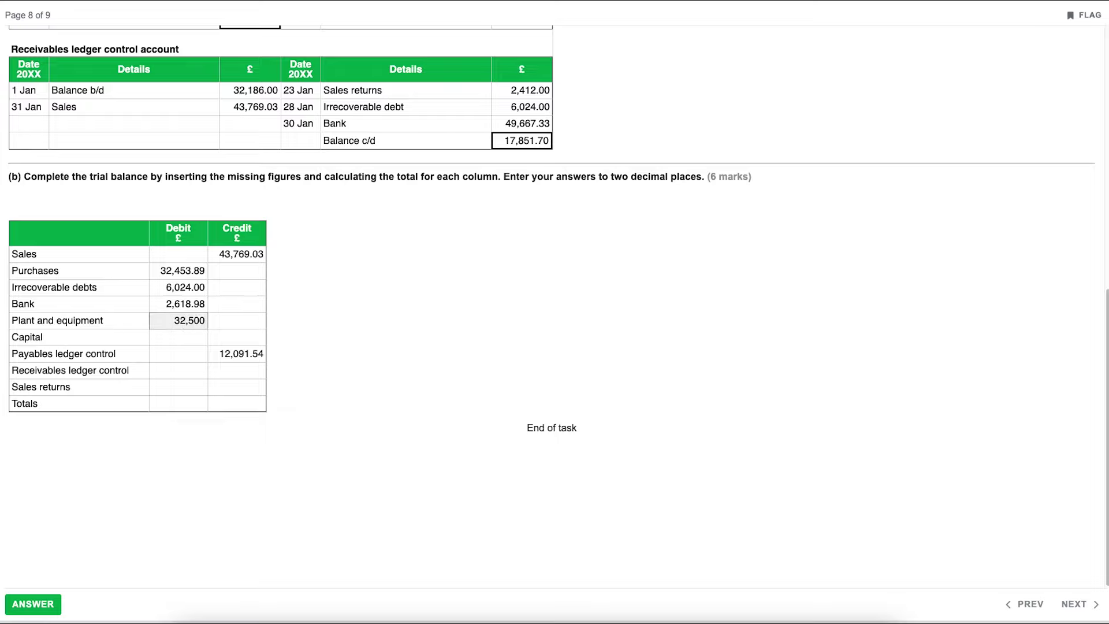
left_click(198, 325)
type(".00")
key("Return")
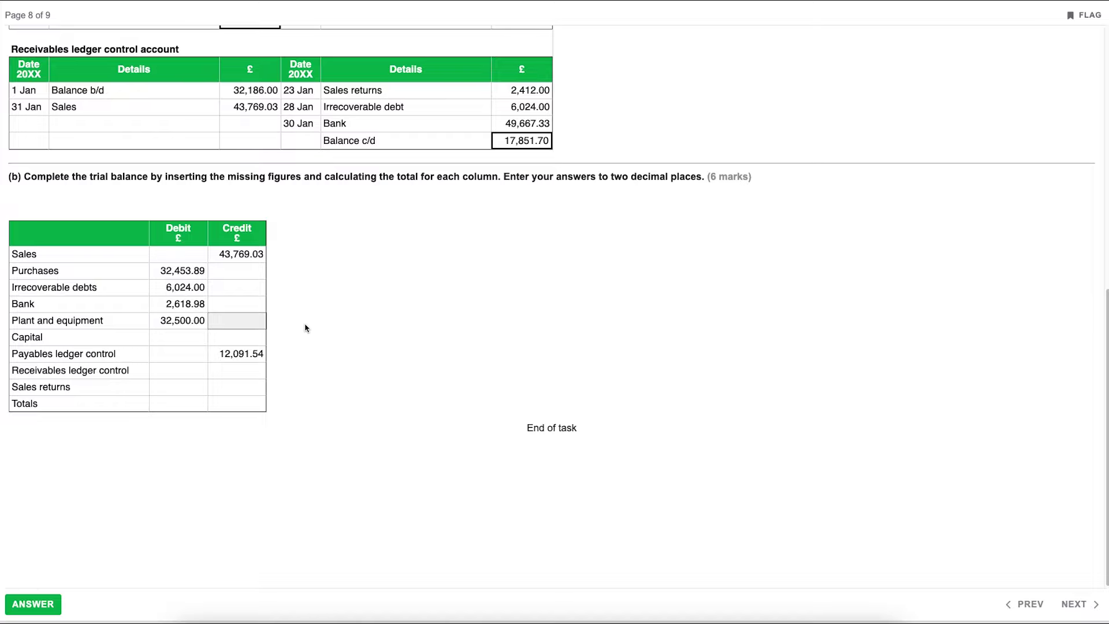
Enter Capital as a 38,000.00 credit and Receivables ledger control as a 17,851.70 debit in the trial balance.
scroll(314, 329, "up", 8)
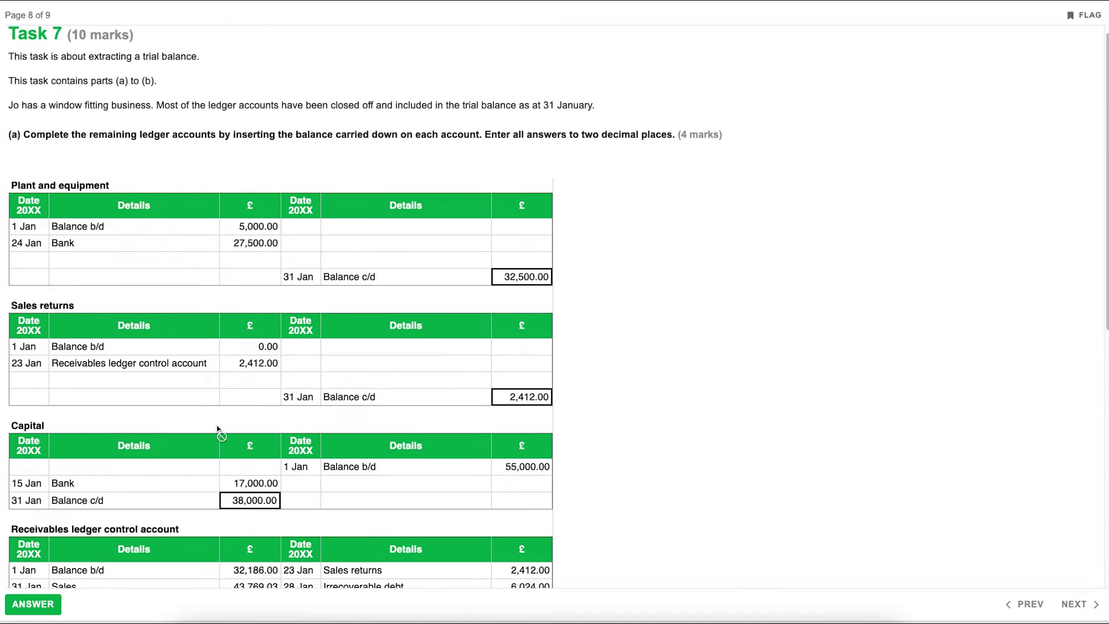
scroll(202, 456, "down", 1)
scroll(315, 491, "down", 7)
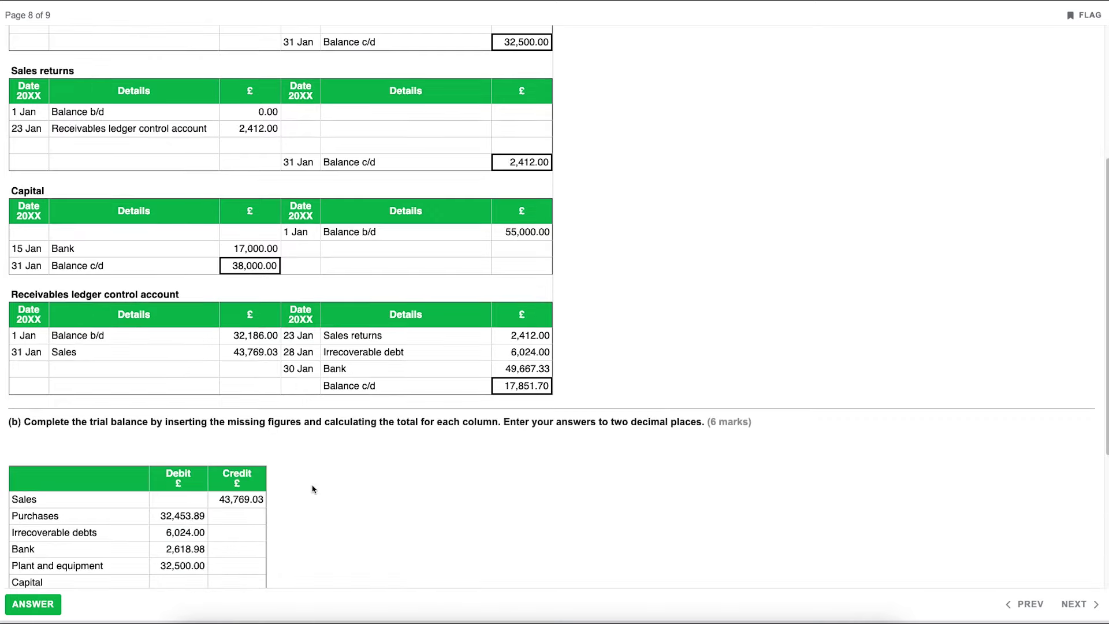
left_click(232, 379)
type("38,000.00")
left_click(419, 310)
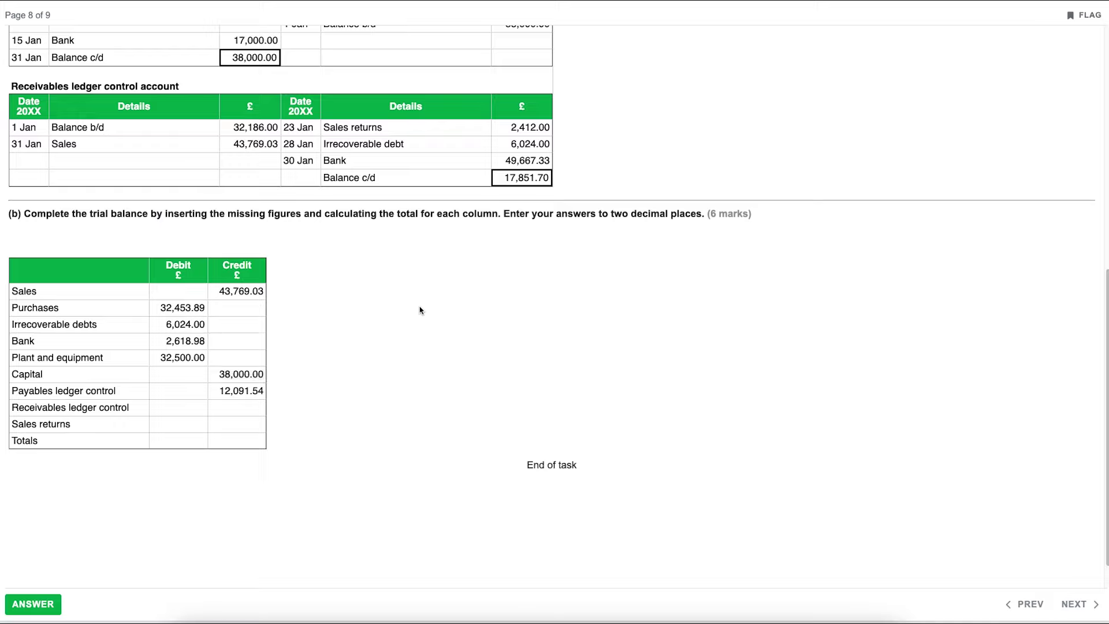
left_click(182, 411)
type("17,851.70")
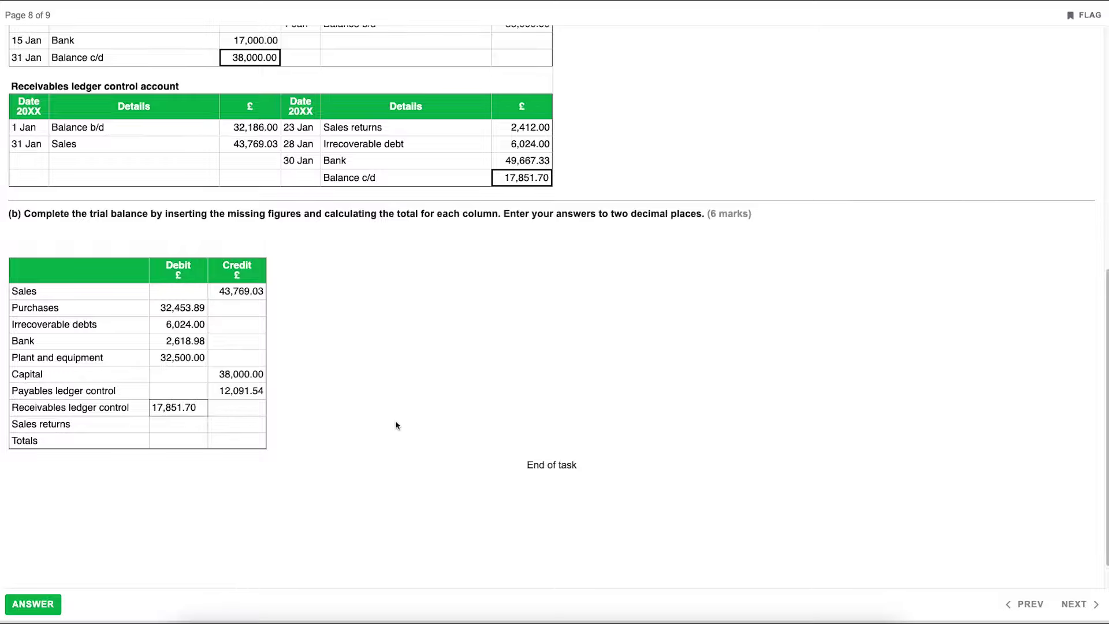
Enter Sales returns as a 2,412.00 debit in the part (b) trial balance.
key("Tab")
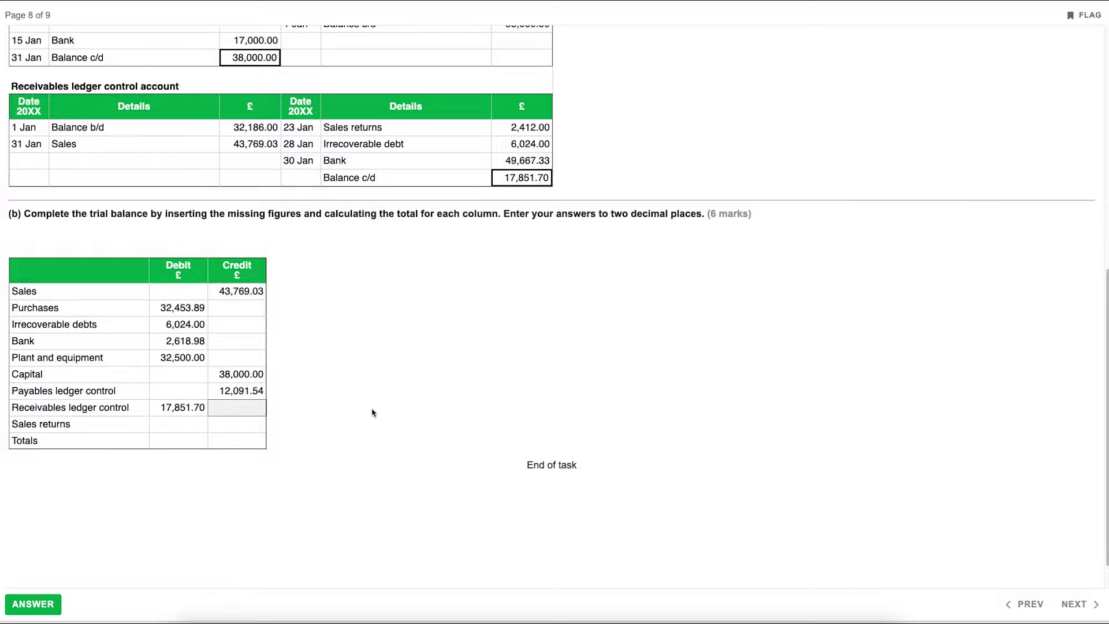
scroll(373, 412, "up", 2)
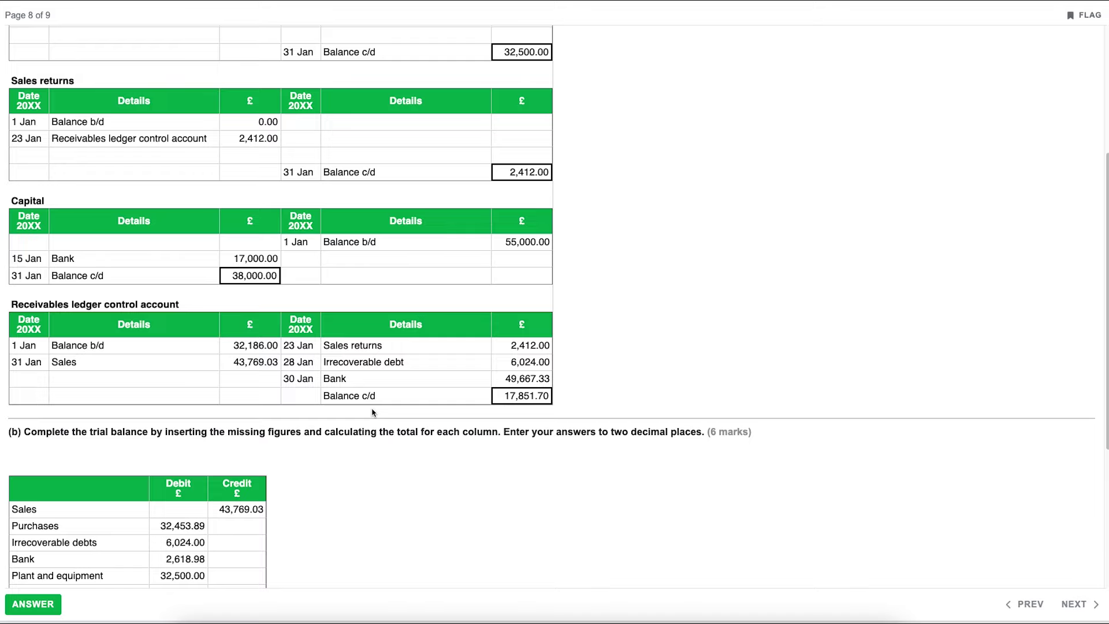
scroll(374, 411, "down", 3)
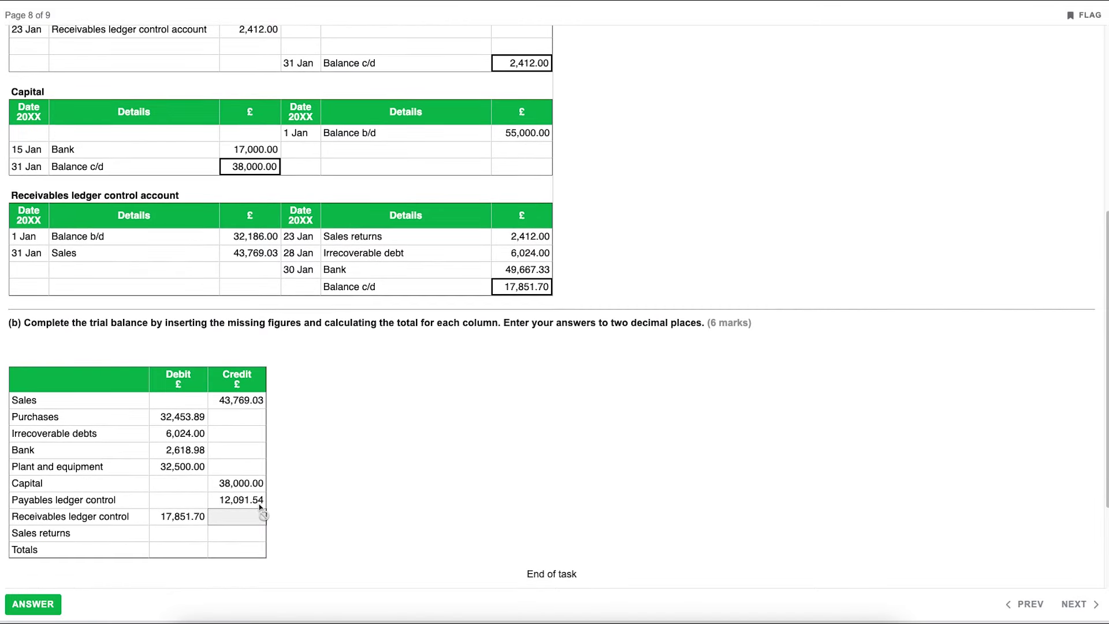
left_click(182, 536)
type("2,412.00")
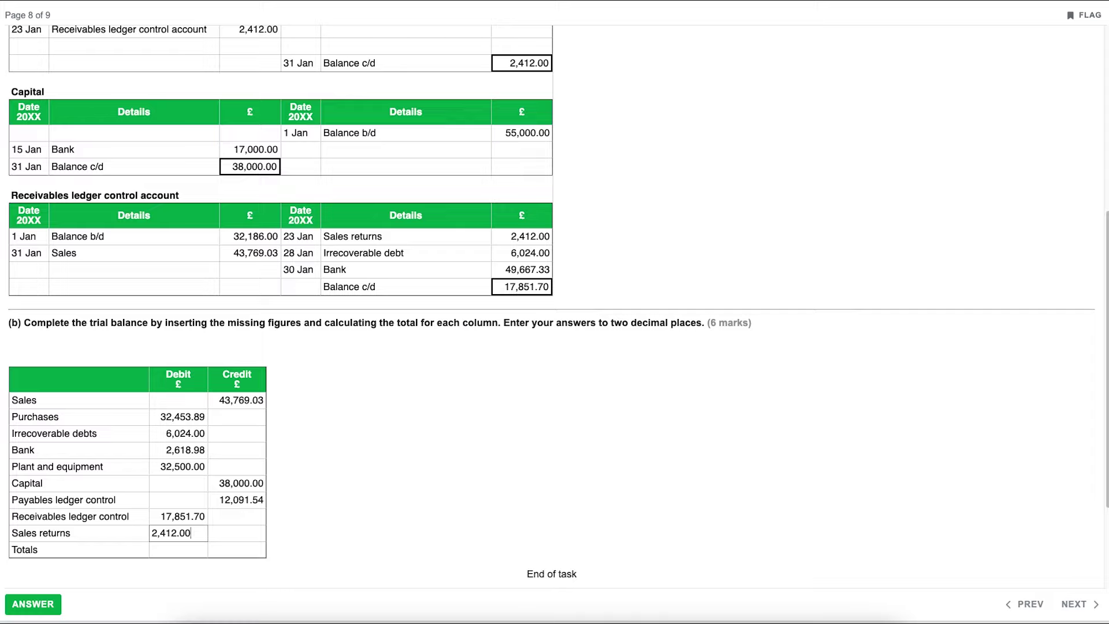
key("Tab")
left_click(327, 526)
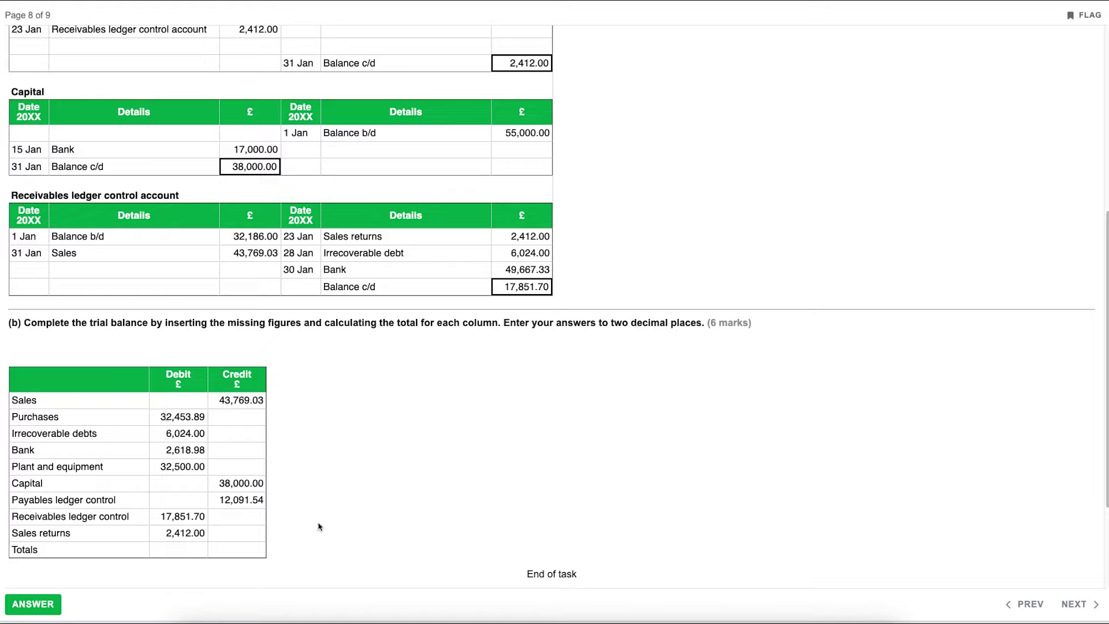
Enter 93,860.57 as the total of both the debit and credit columns in the part (b) trial balance.
left_click(186, 550)
left_click(186, 550)
type("93,860.57")
key("Tab")
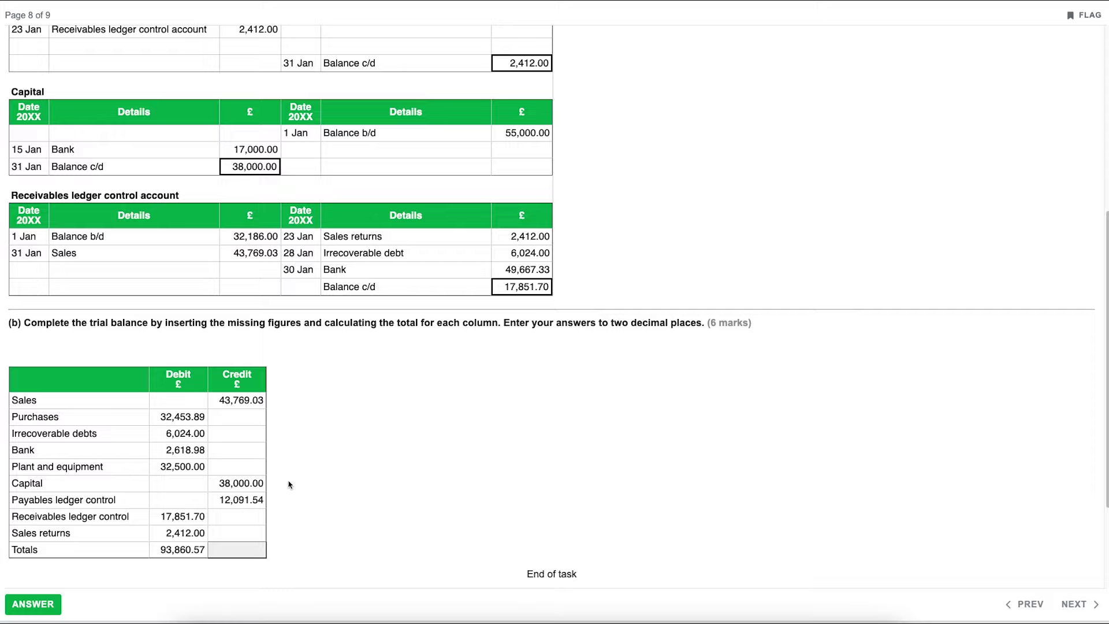
left_click(249, 554)
type("93,860.57")
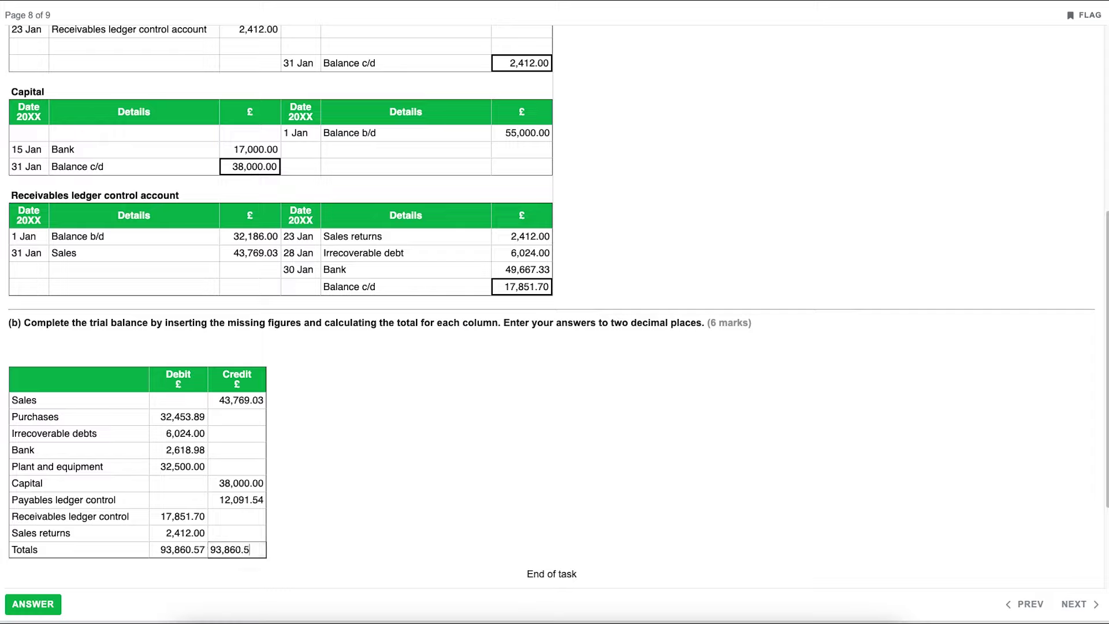
left_click(358, 519)
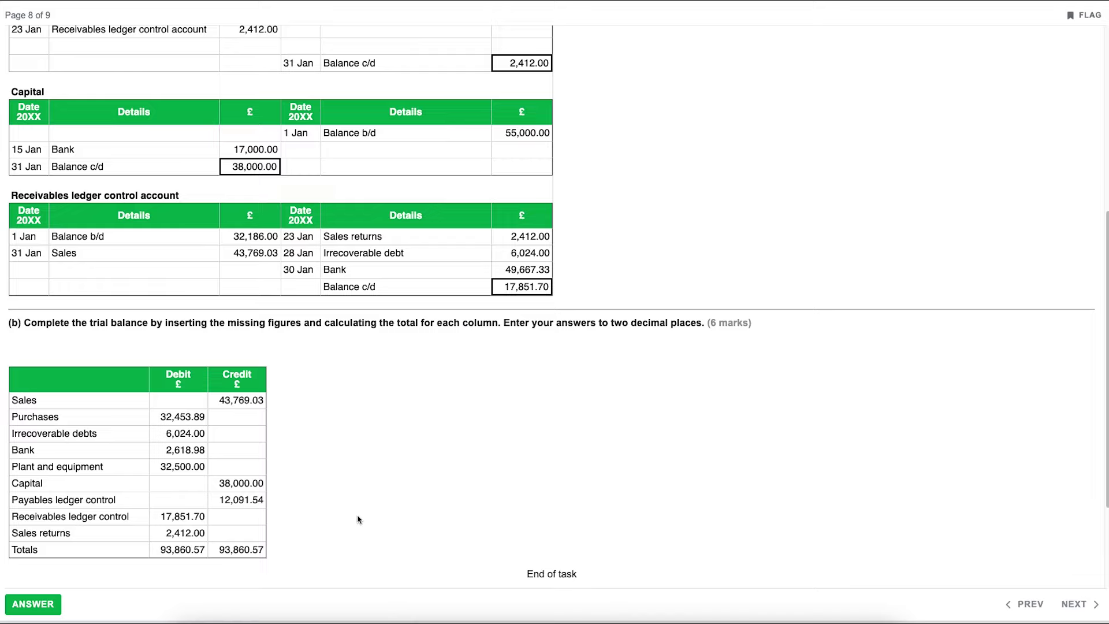
Move on to Task 8 and examine its initial balances, the year-end correction journals and the blank adjusted trial balance.
left_click(33, 604)
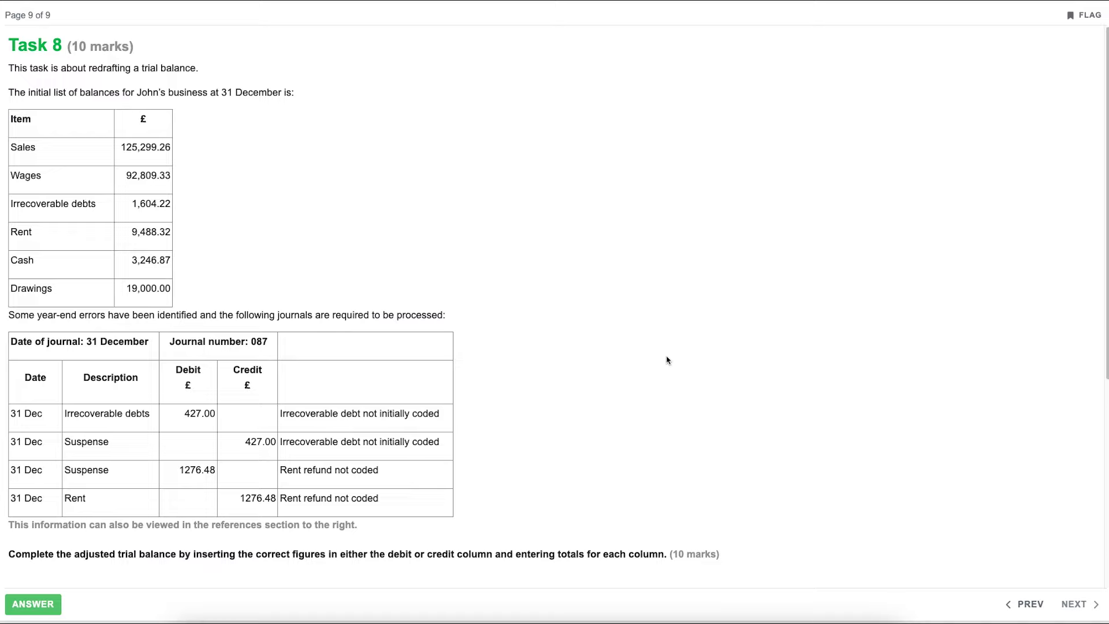
scroll(667, 360, "down", 2)
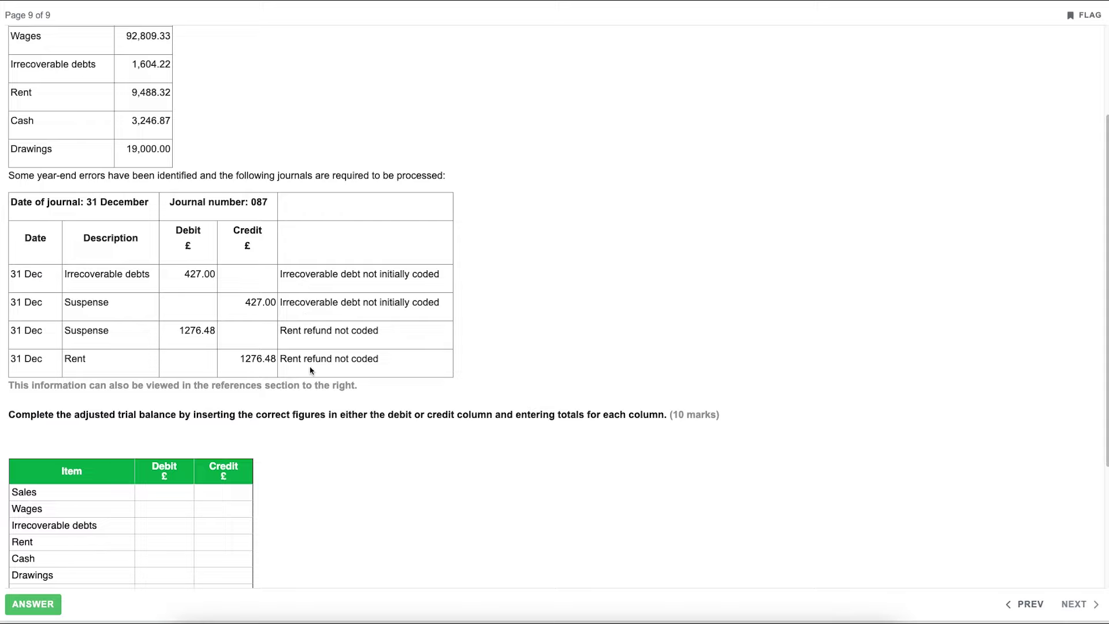
scroll(309, 370, "up", 2)
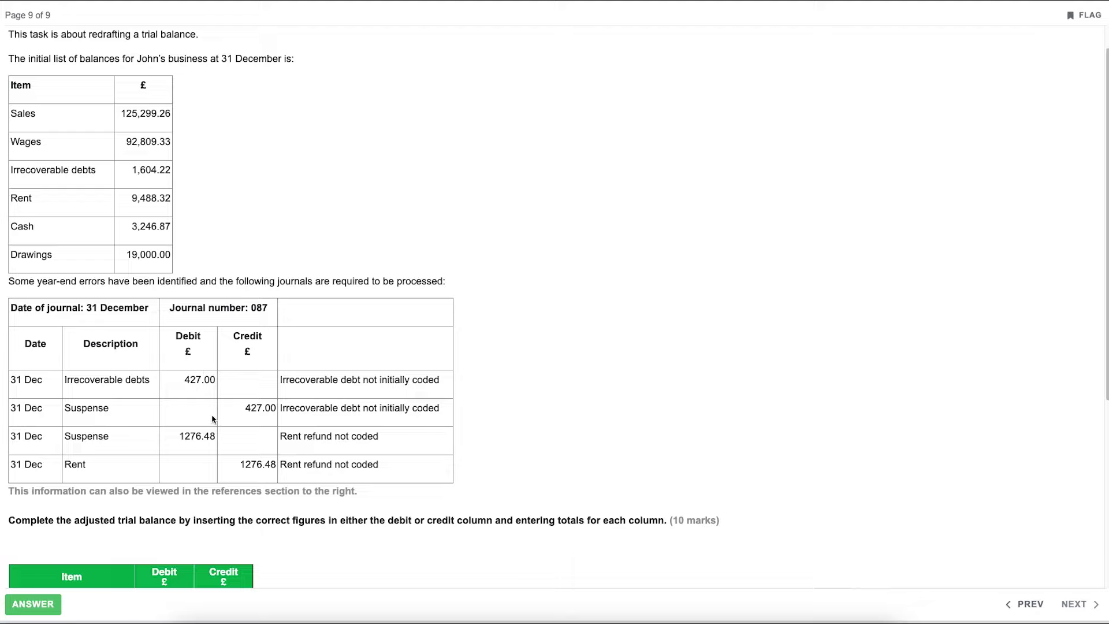
scroll(212, 418, "down", 3)
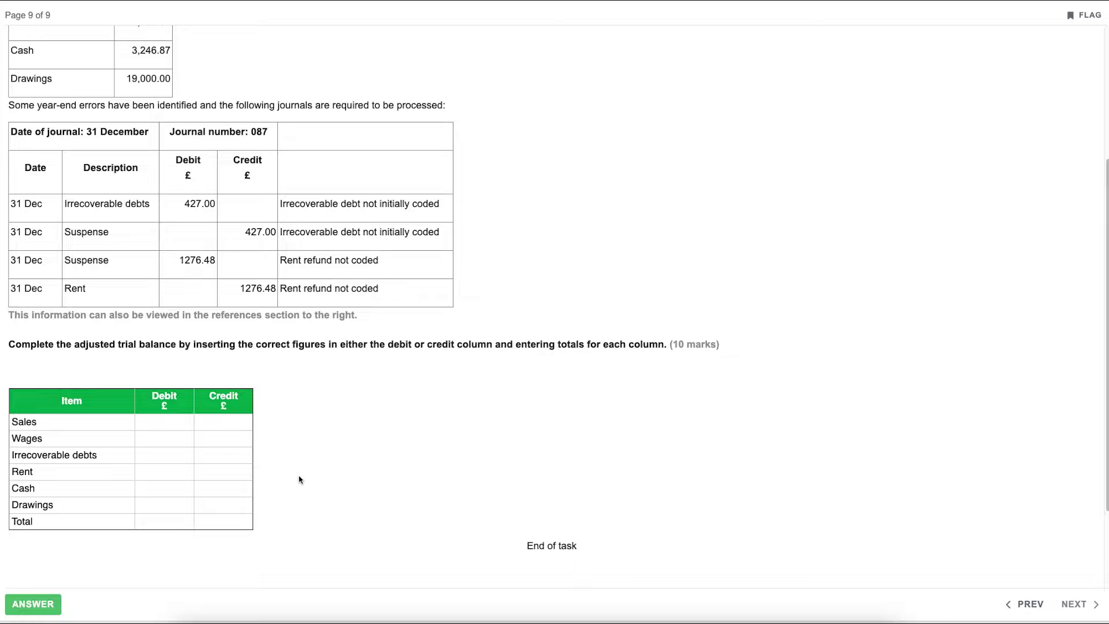
scroll(300, 477, "up", 1)
scroll(299, 477, "up", 2)
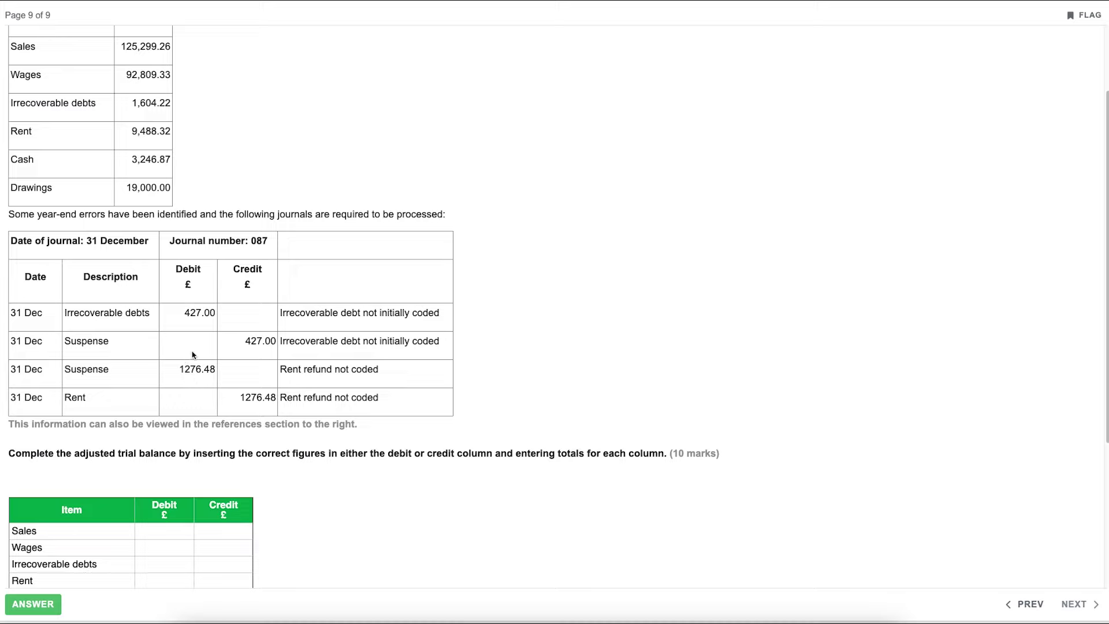
scroll(193, 353, "up", 3)
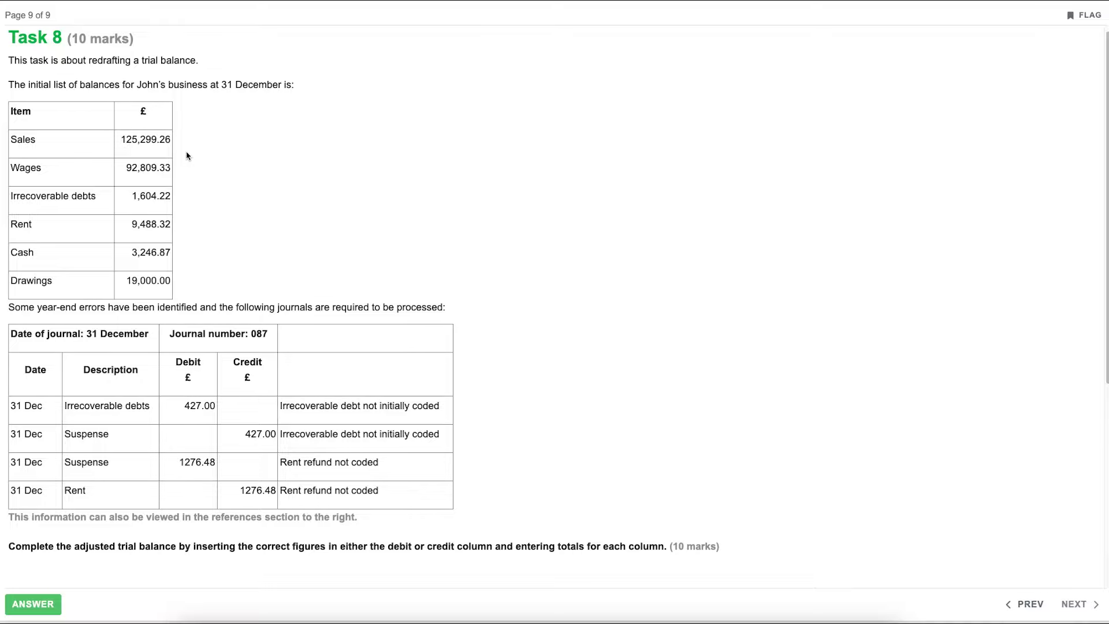
scroll(186, 156, "down", 3)
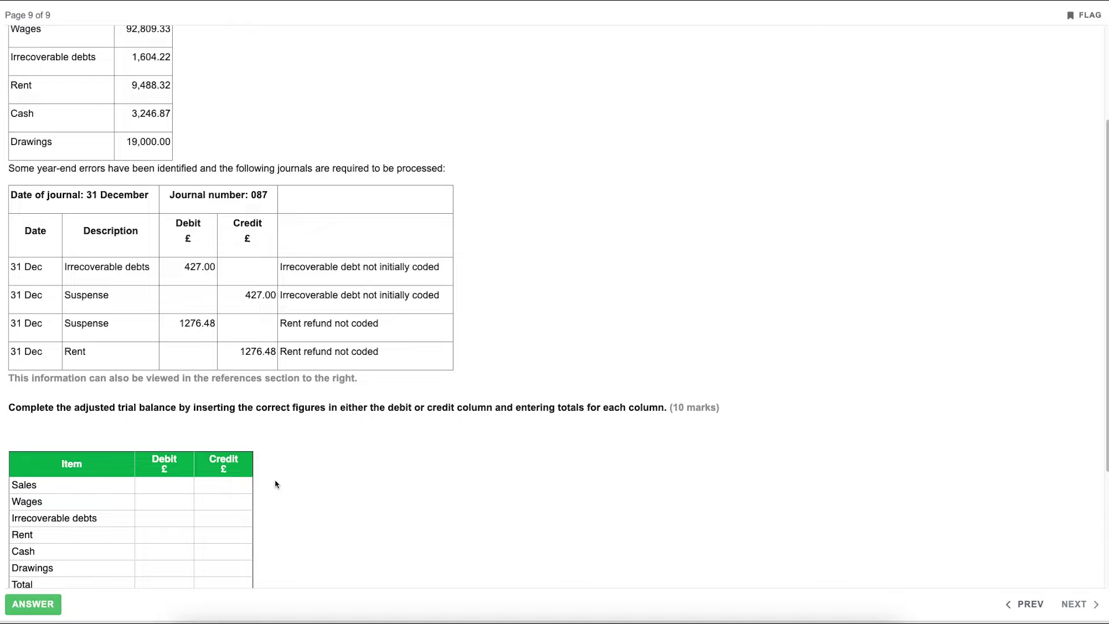
Enter Sales as a 125,299.26 credit in the Task 8 adjusted trial balance.
scroll(275, 483, "up", 2)
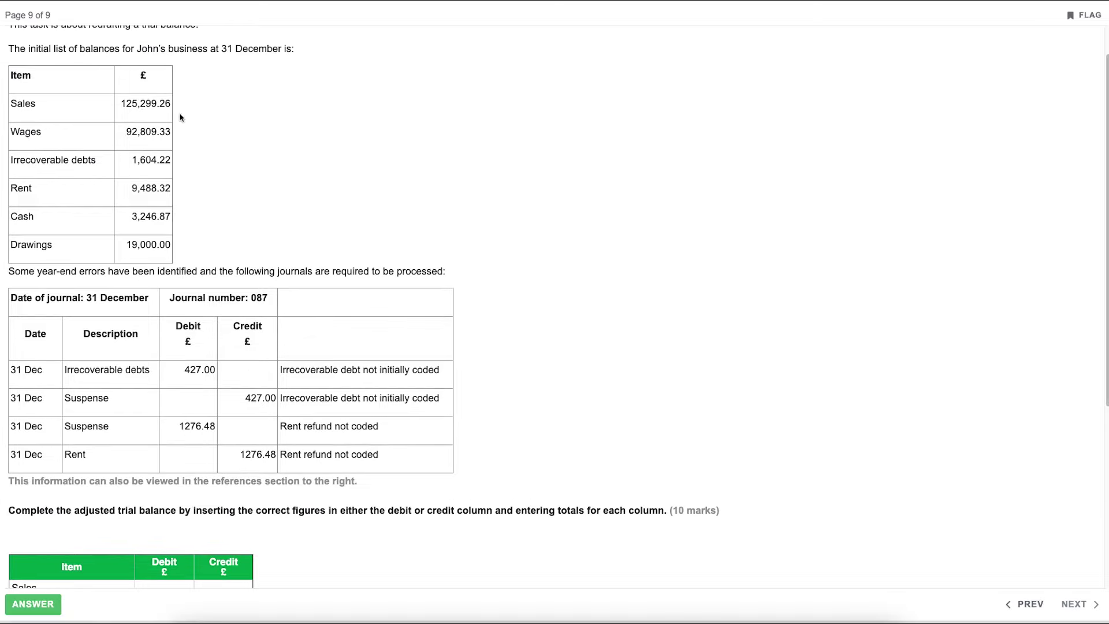
scroll(233, 233, "down", 1)
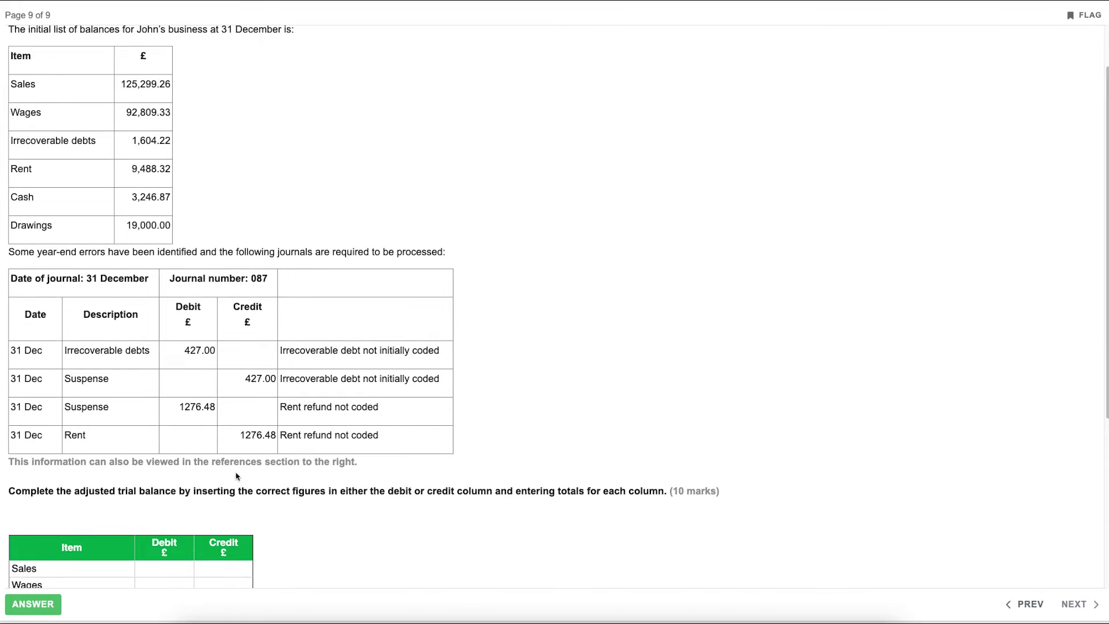
left_click(209, 569)
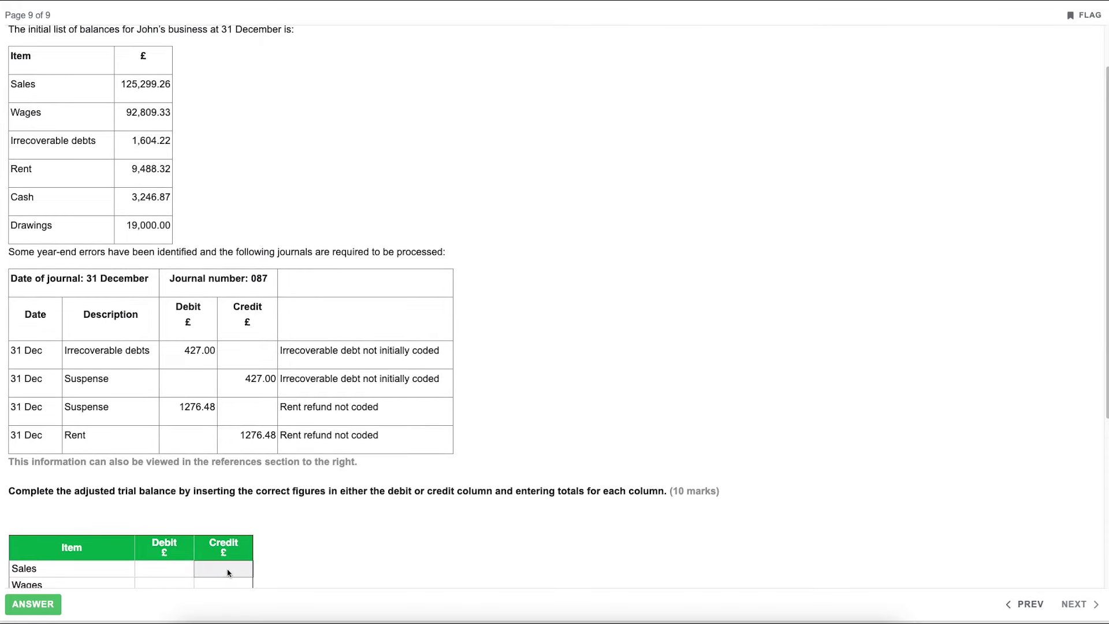
type("125,2")
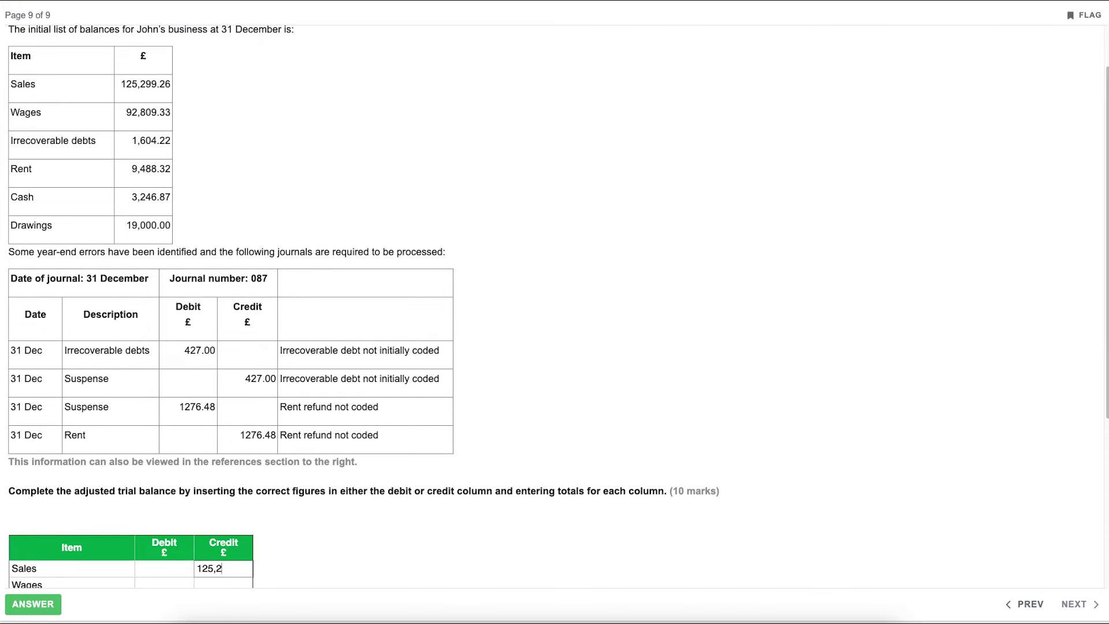
type("99.26")
key("Tab")
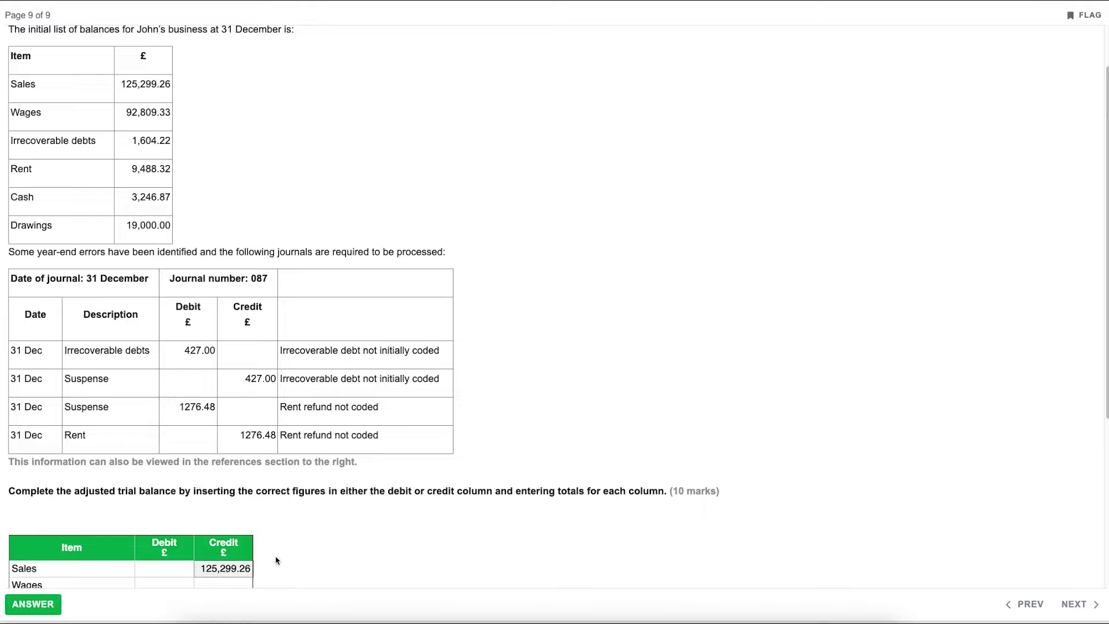
Enter Wages as a 92,809.33 debit in the adjusted trial balance.
scroll(276, 560, "down", 1)
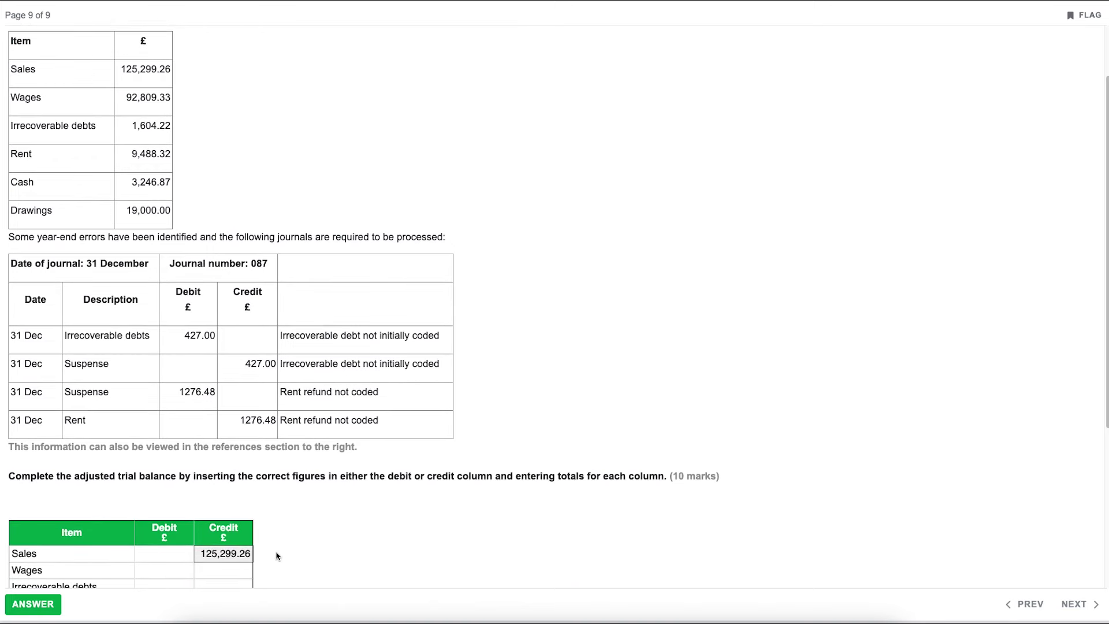
left_click(185, 568)
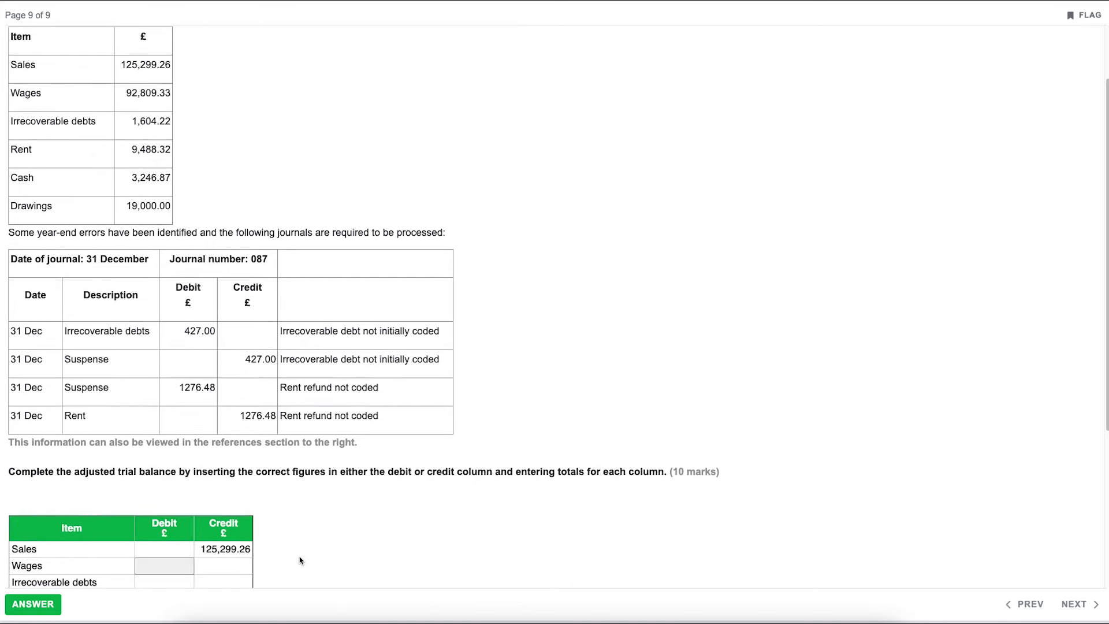
type("92")
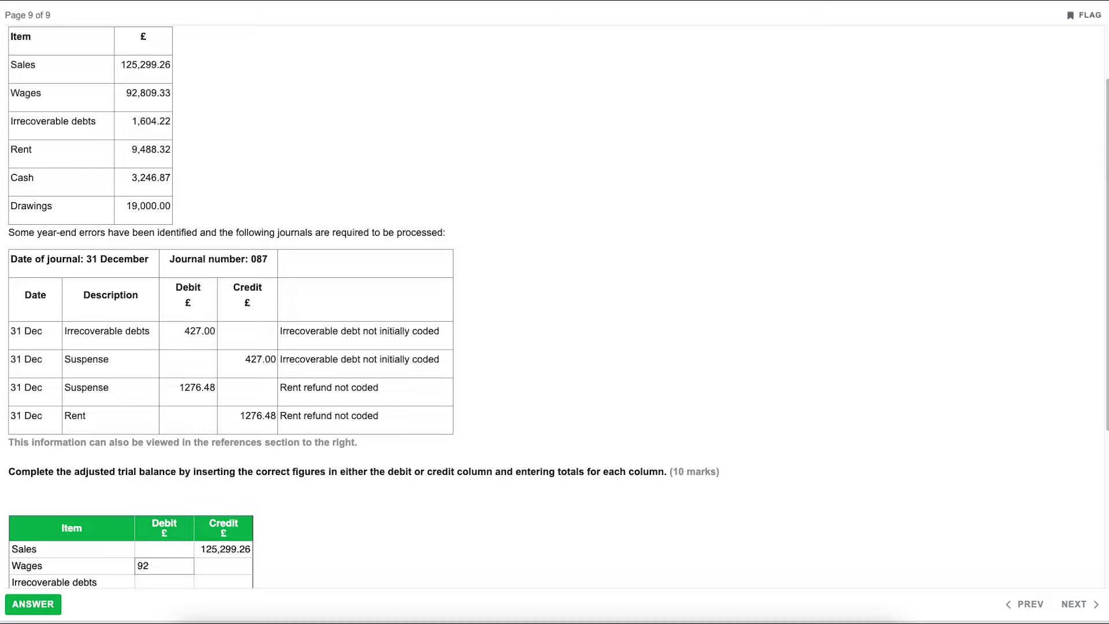
type(",809.33")
key("Tab")
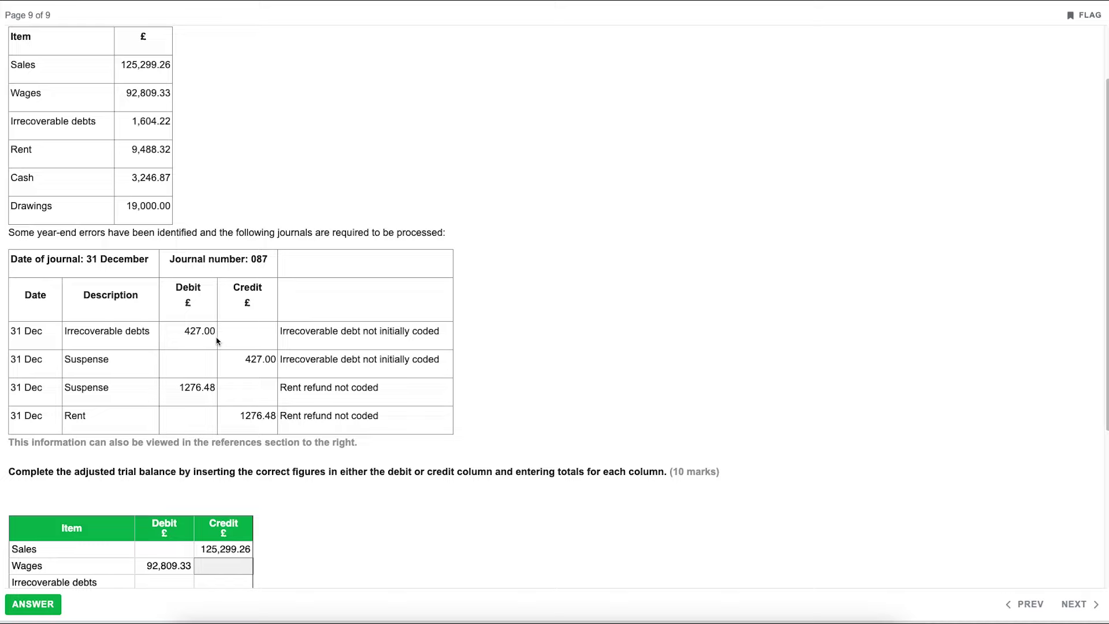
Enter Irrecoverable debts as a 2,031.22 debit in the adjusted trial balance, including the journal adjustment.
scroll(218, 341, "down", 2)
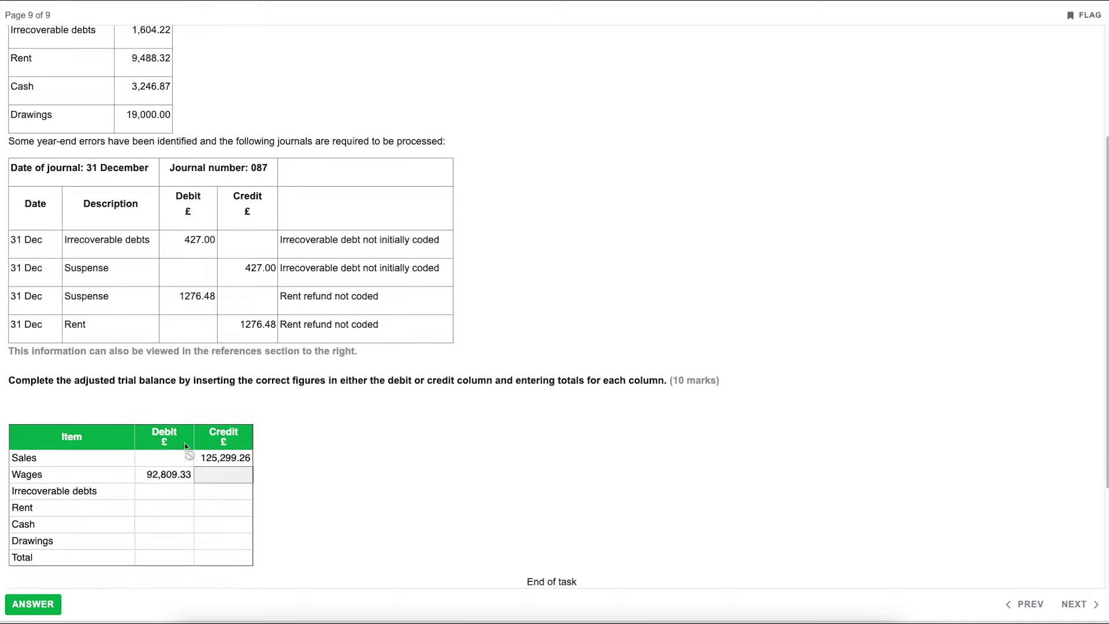
left_click(153, 493)
type("2,0")
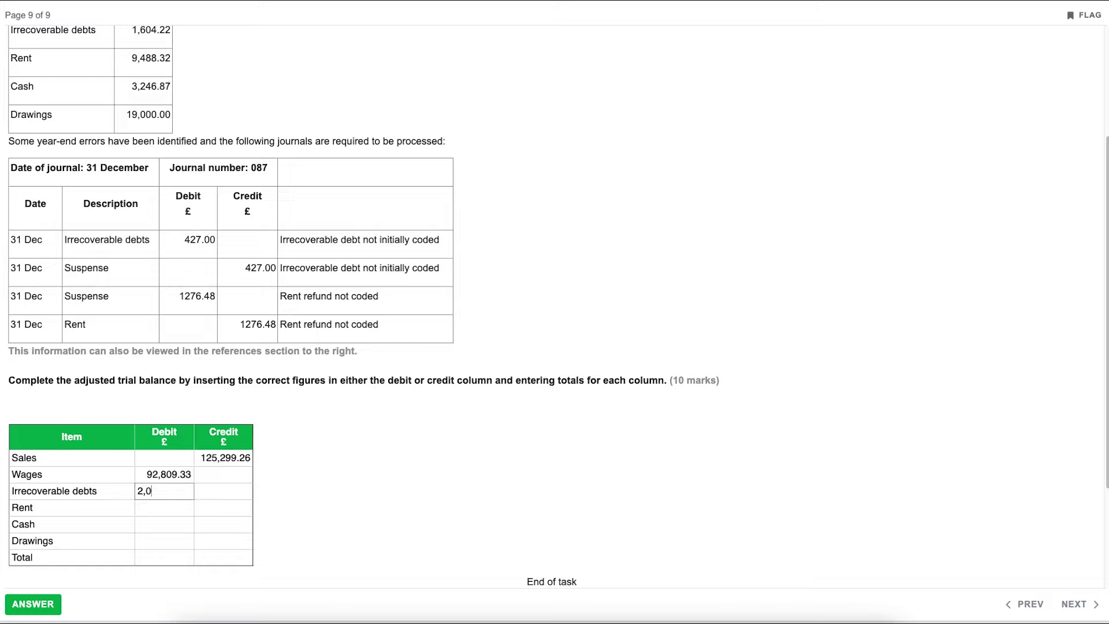
type("31.22")
key("Tab")
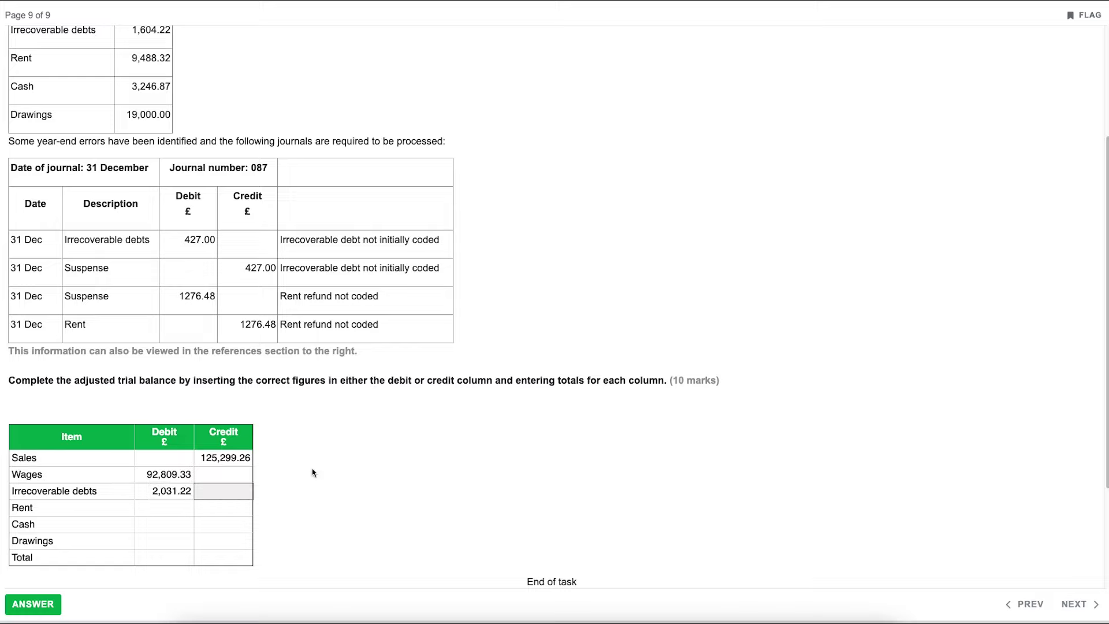
Enter Rent as an 8,211.84 debit in the adjusted trial balance, net of the journalled rent refund.
scroll(312, 472, "up", 2)
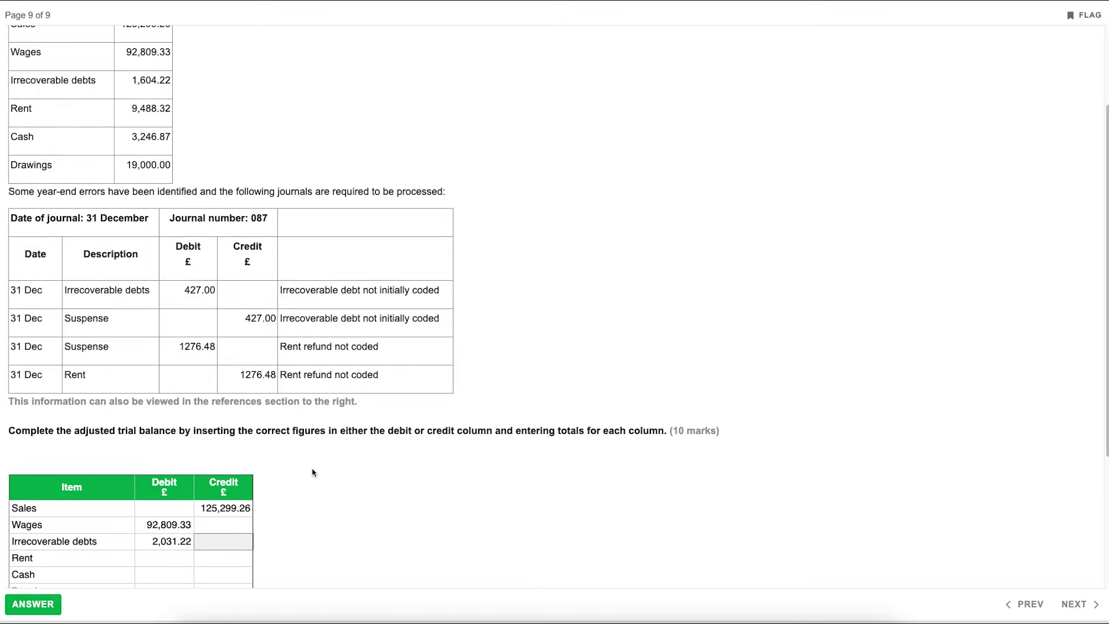
scroll(313, 473, "up", 1)
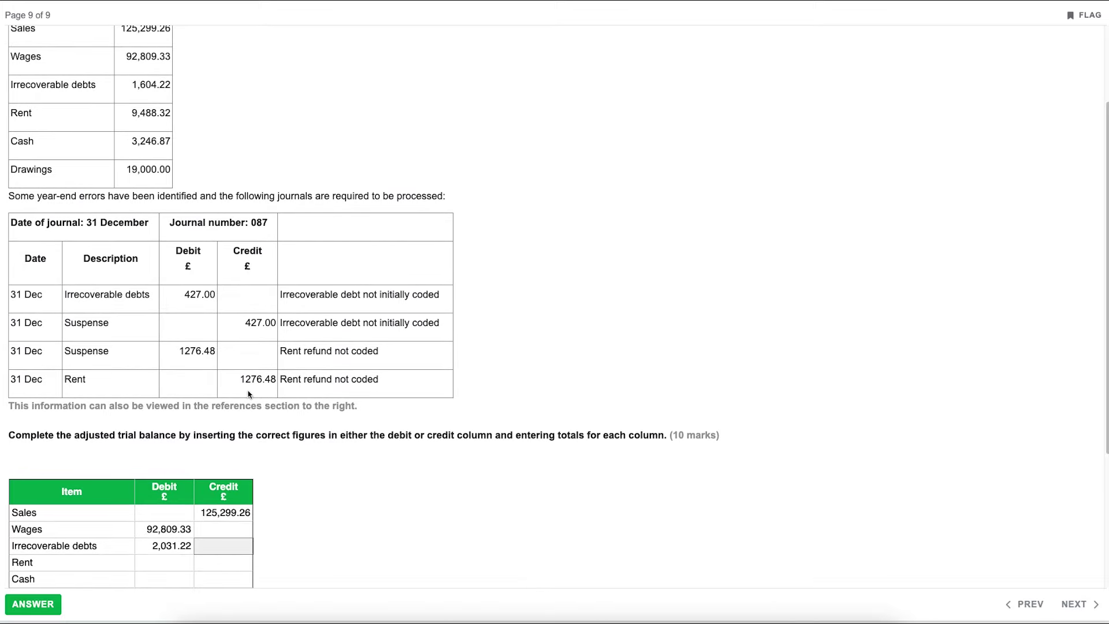
scroll(249, 394, "up", 1)
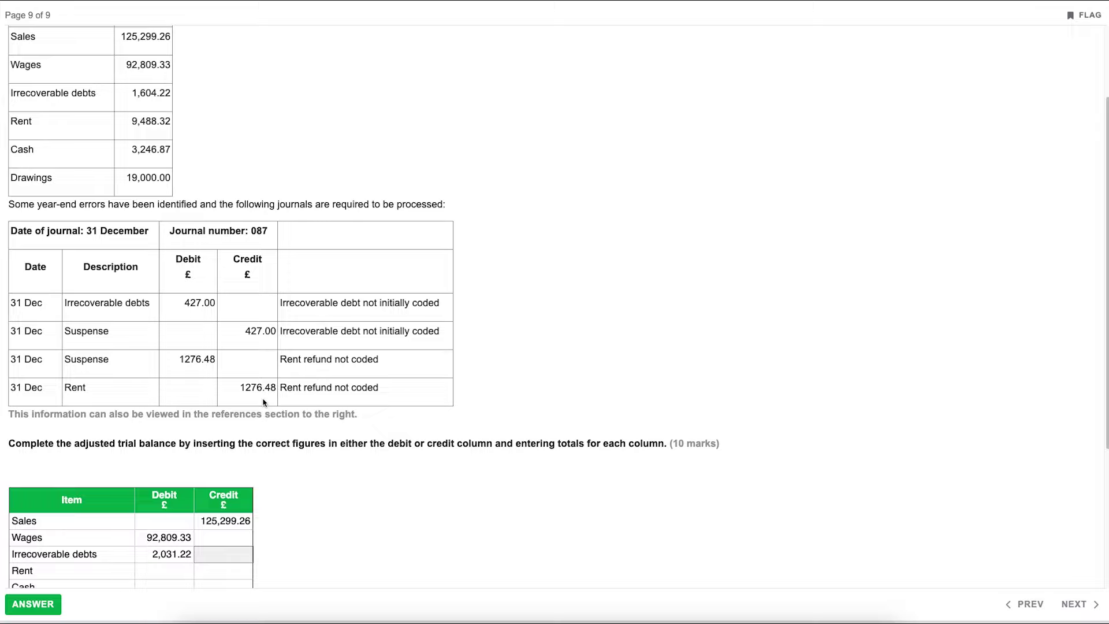
scroll(263, 402, "down", 3)
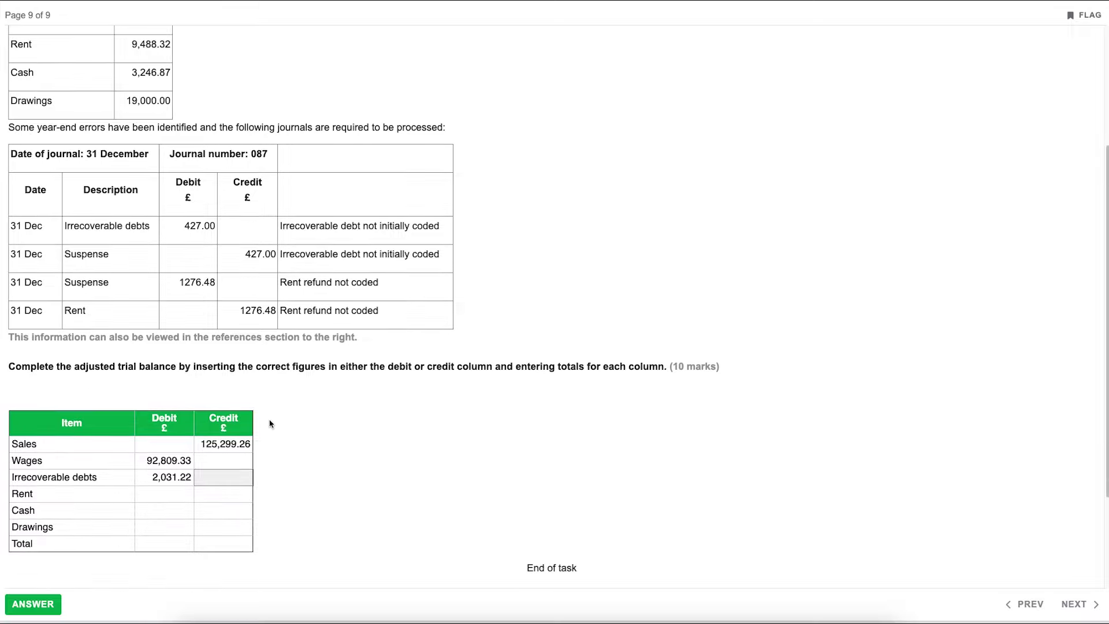
left_click(162, 481)
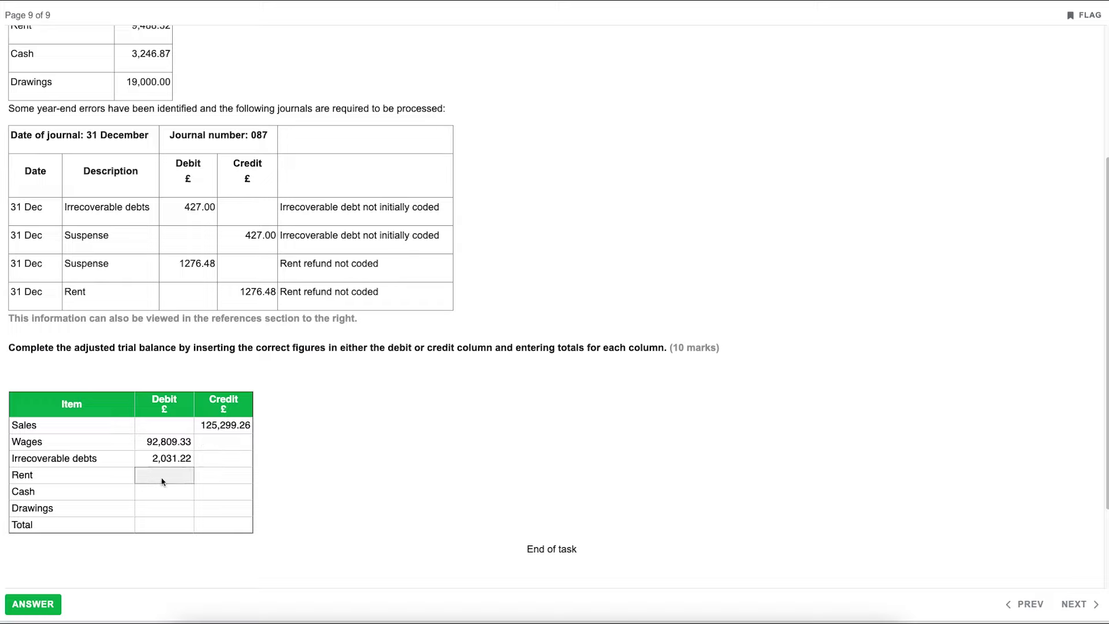
type("8,211.84")
key("Tab")
Enter Cash as a 3,246.87 debit in the adjusted trial balance.
scroll(164, 479, "up", 3)
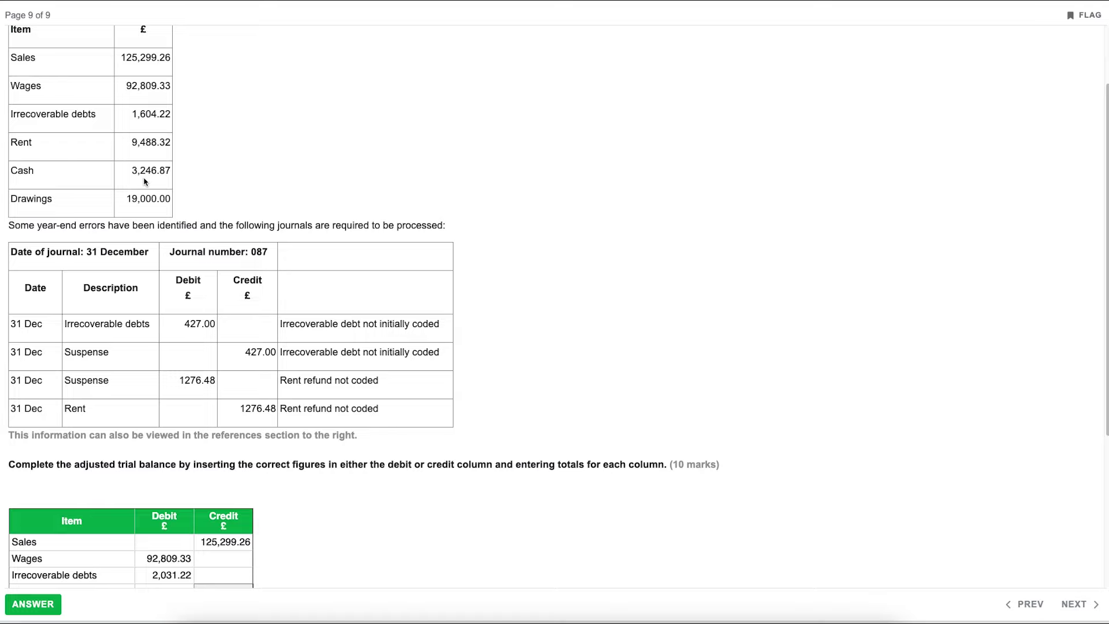
scroll(144, 182, "down", 3)
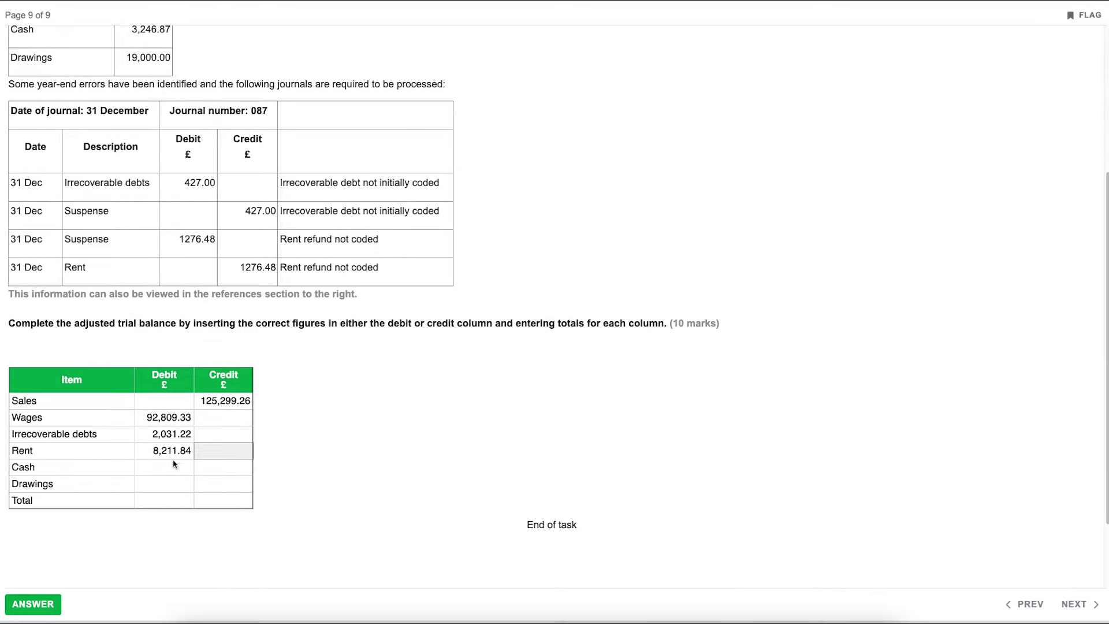
left_click(174, 467)
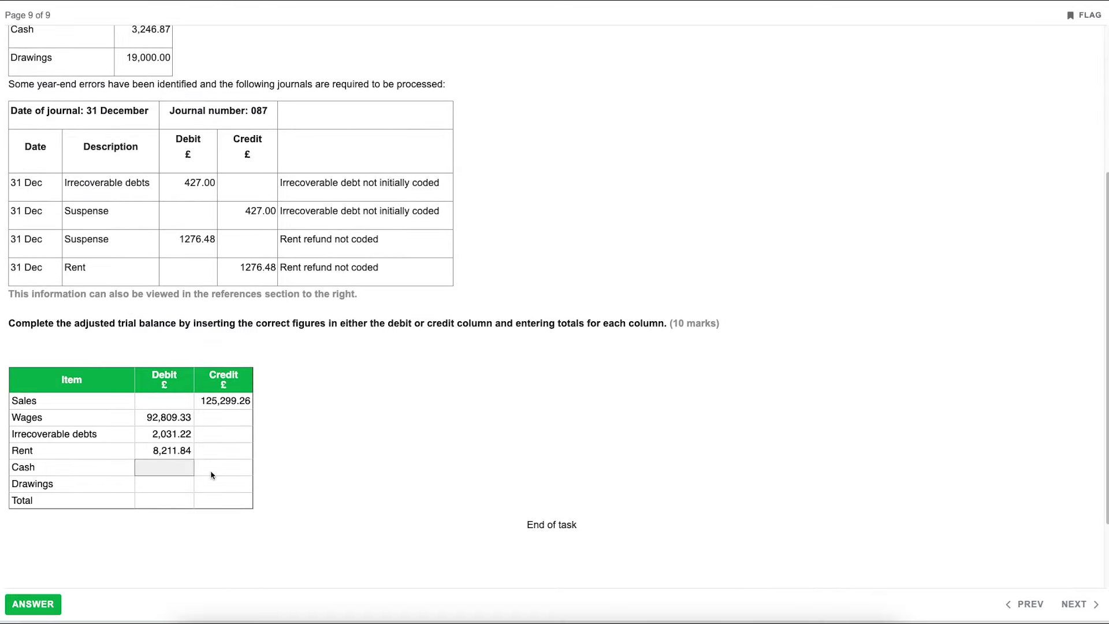
type("3,2")
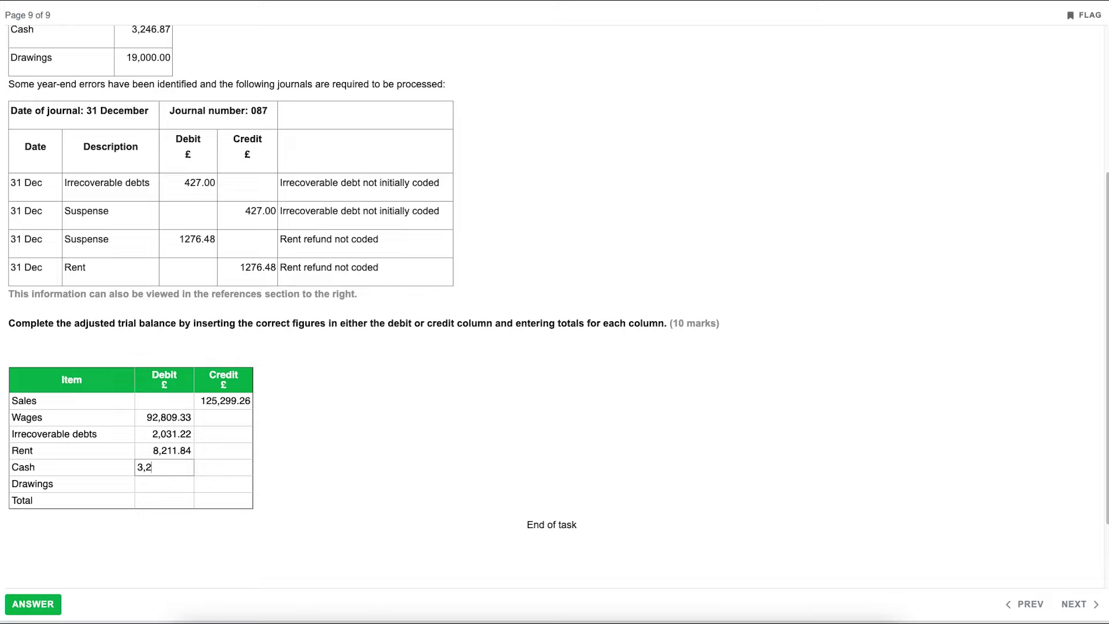
type("46.87")
left_click(223, 467)
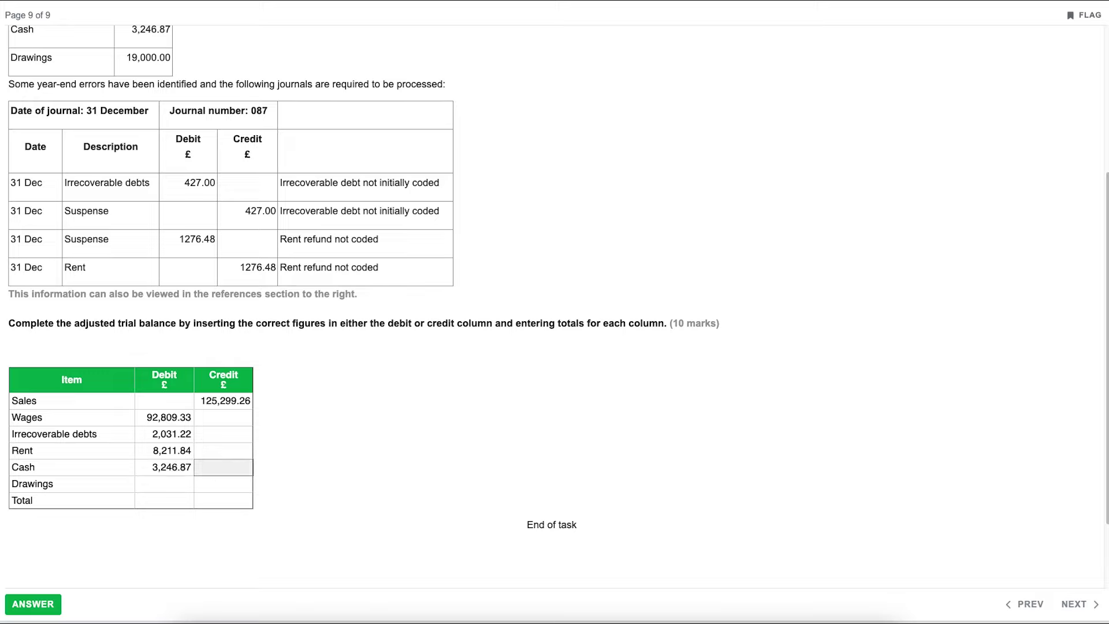
Enter Drawings as a 19,000.00 debit in the adjusted trial balance.
scroll(177, 223, "up", 1)
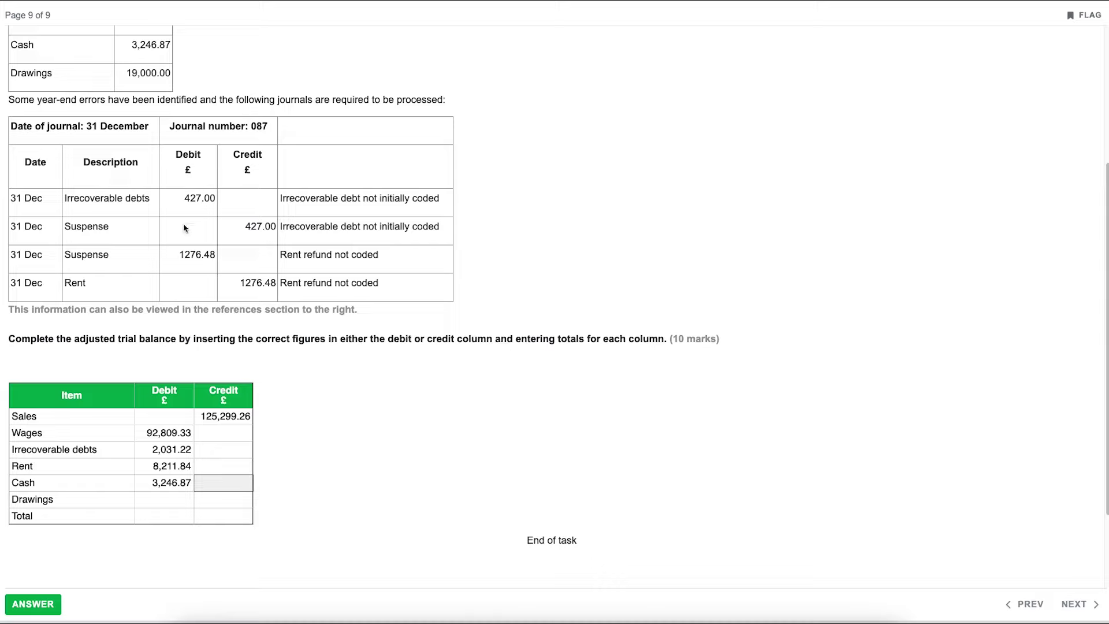
left_click(174, 501)
type("1")
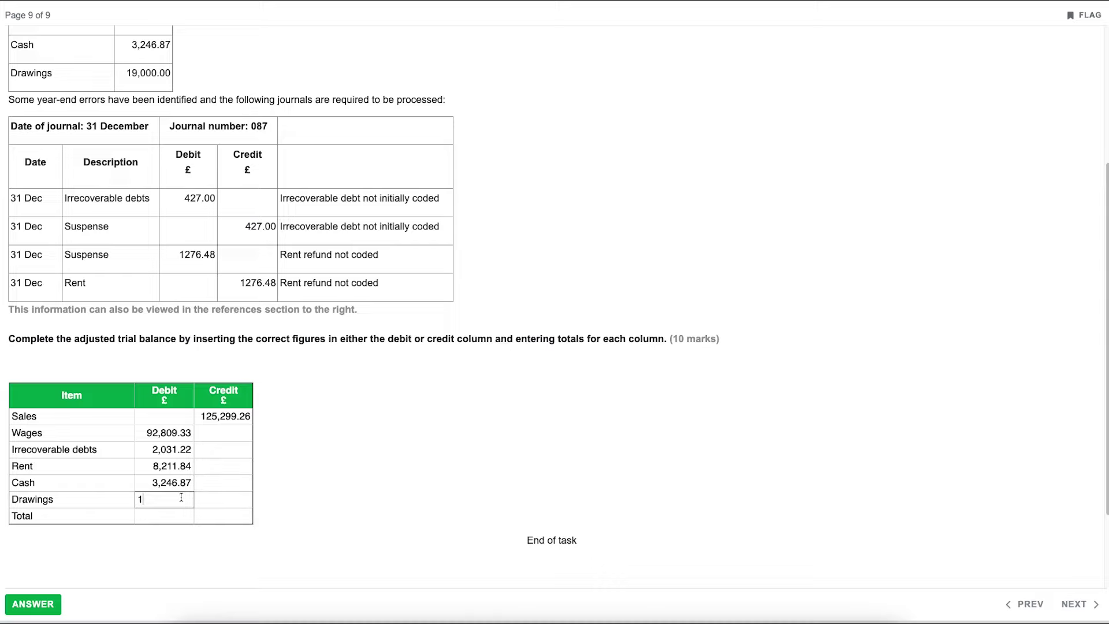
type("9,000.00")
key("Tab")
Enter 125,299.26 as the total of both the debit and credit columns in the adjusted trial balance.
left_click(179, 517)
type("125,299.26")
key("Tab")
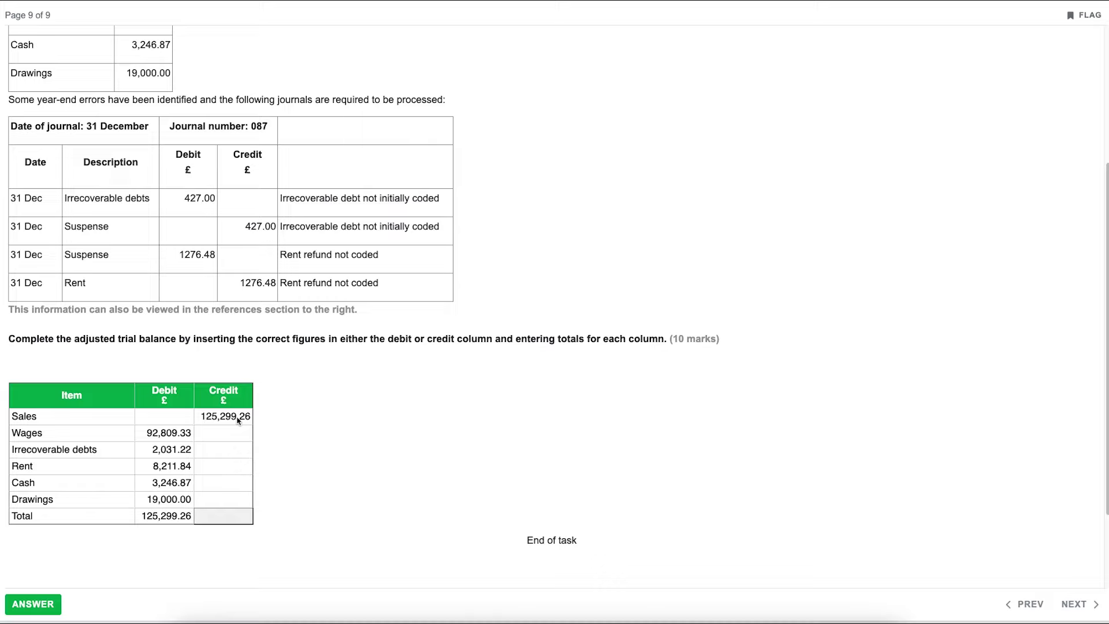
type("125")
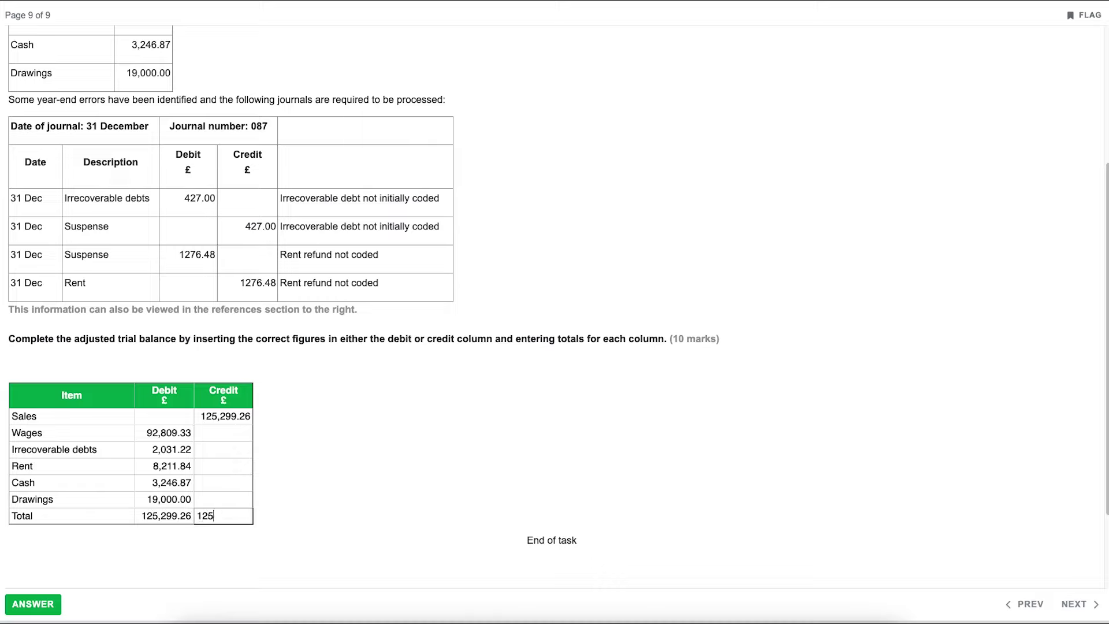
type(",299.26")
key("Return")
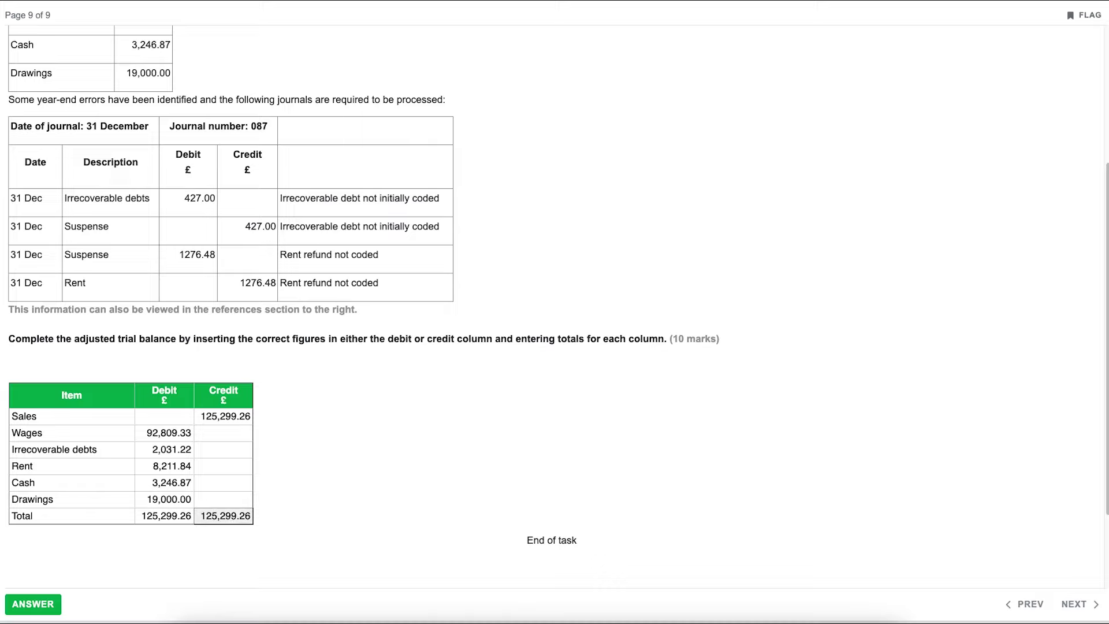